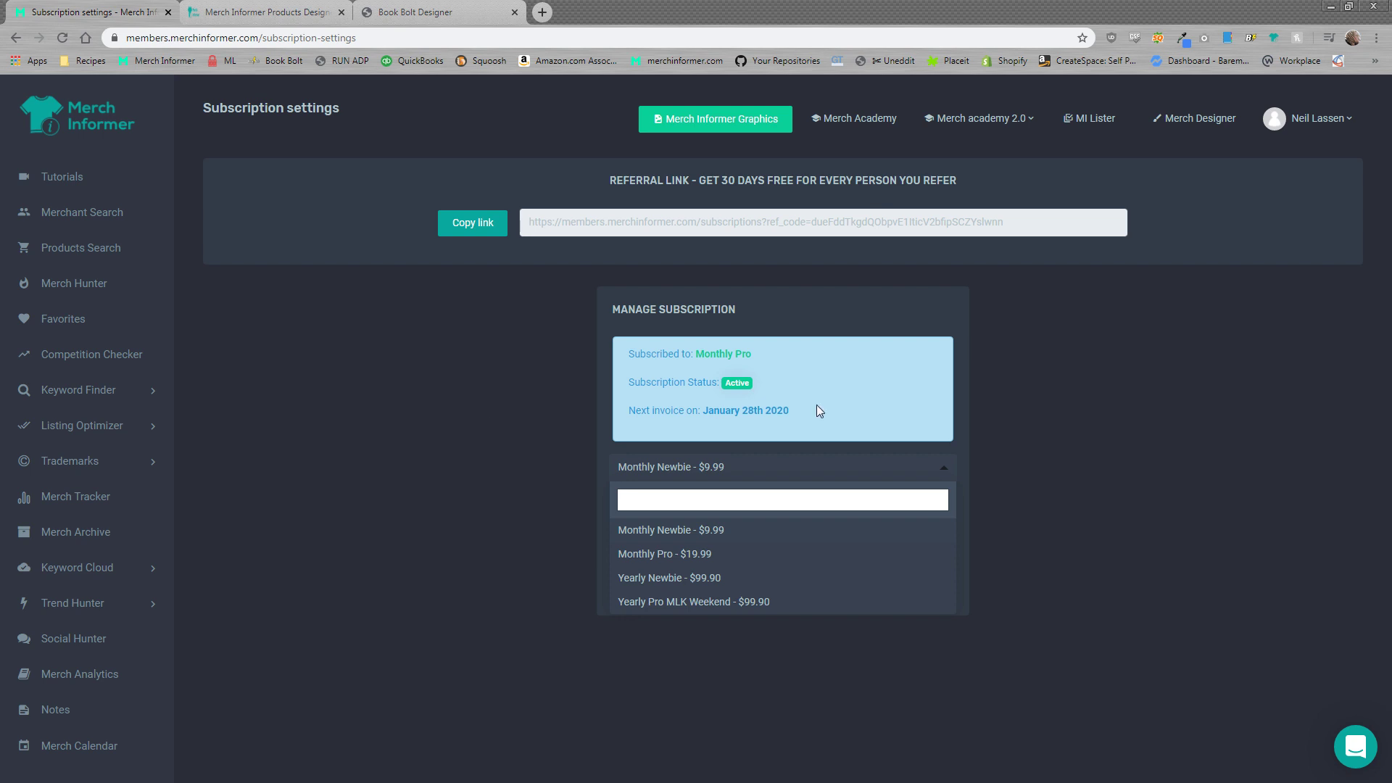
# Browse the subscription plan dropdown and close it, keeping the Monthly Pro plan
pyautogui.click(718, 359)
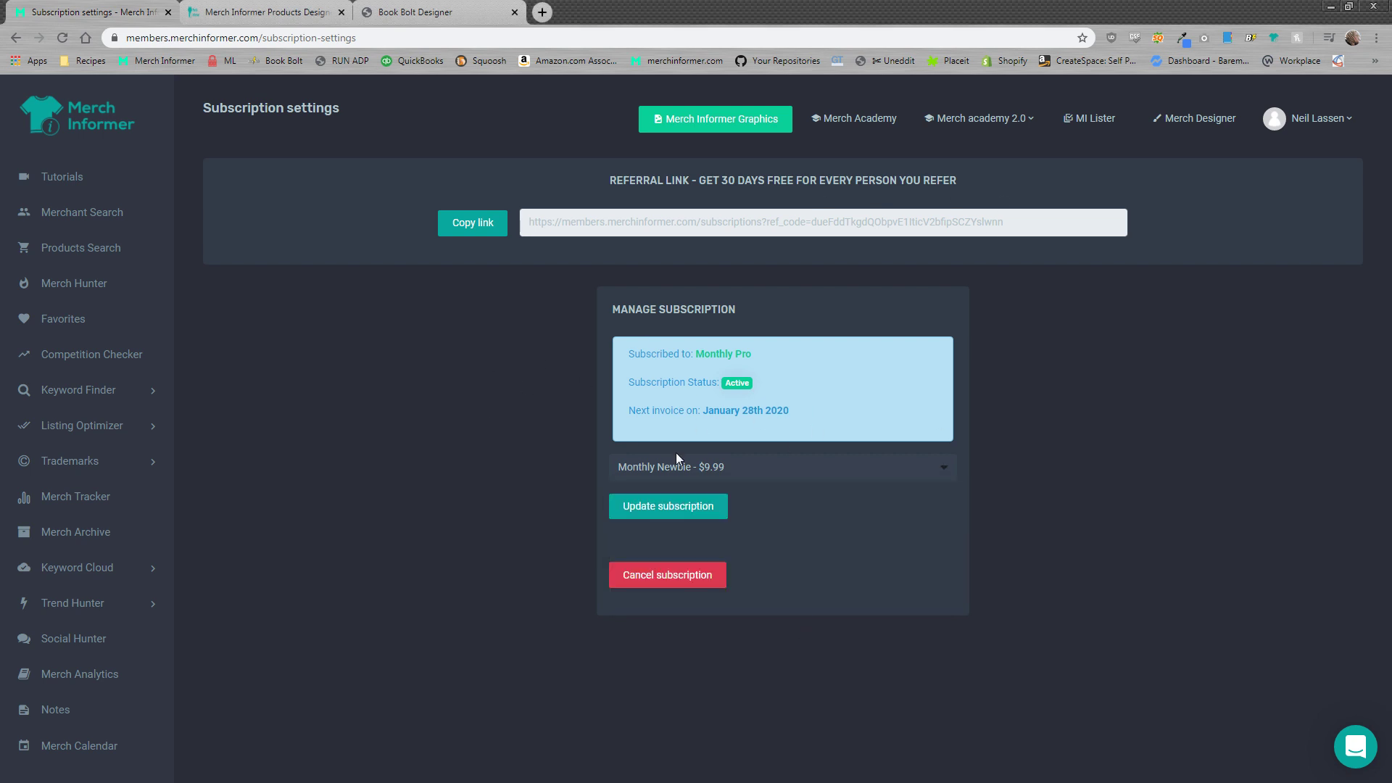
pyautogui.click(764, 471)
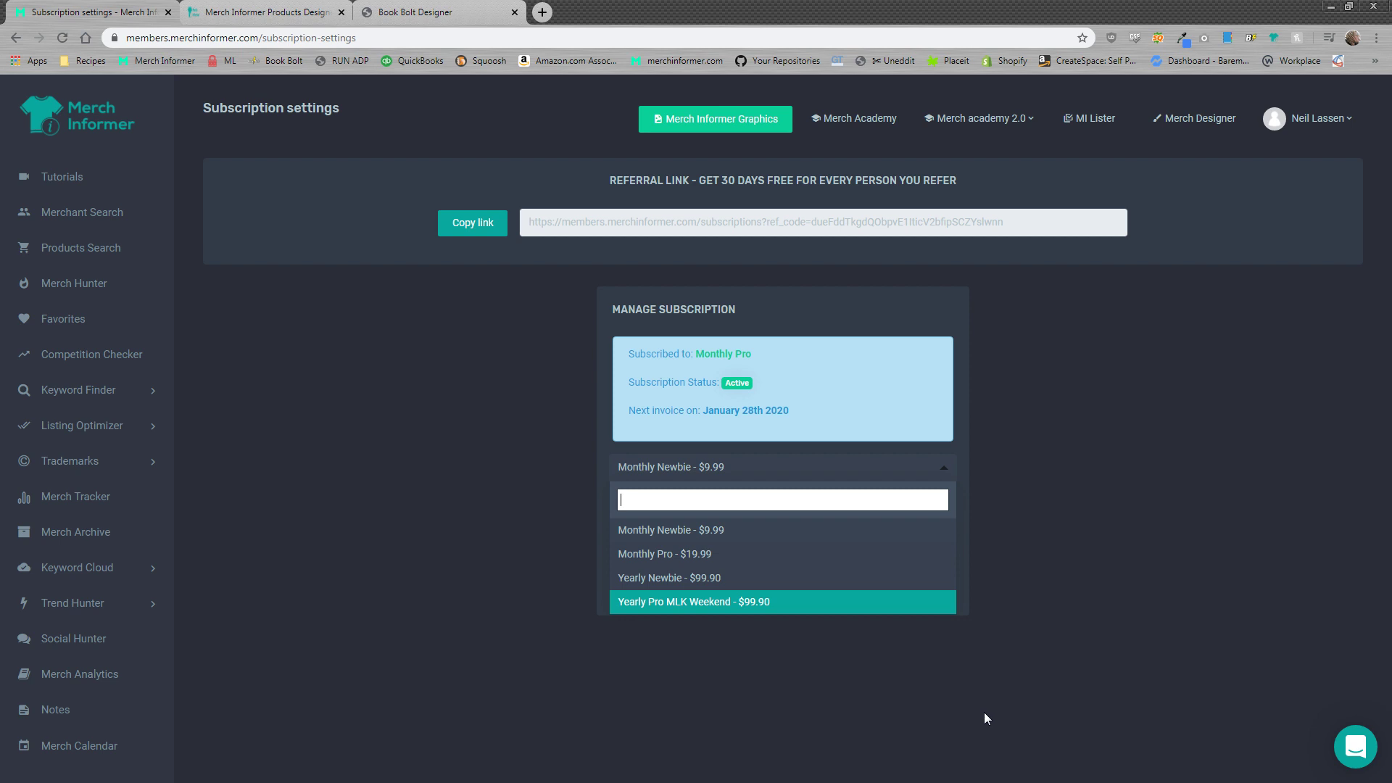
pyautogui.click(1124, 392)
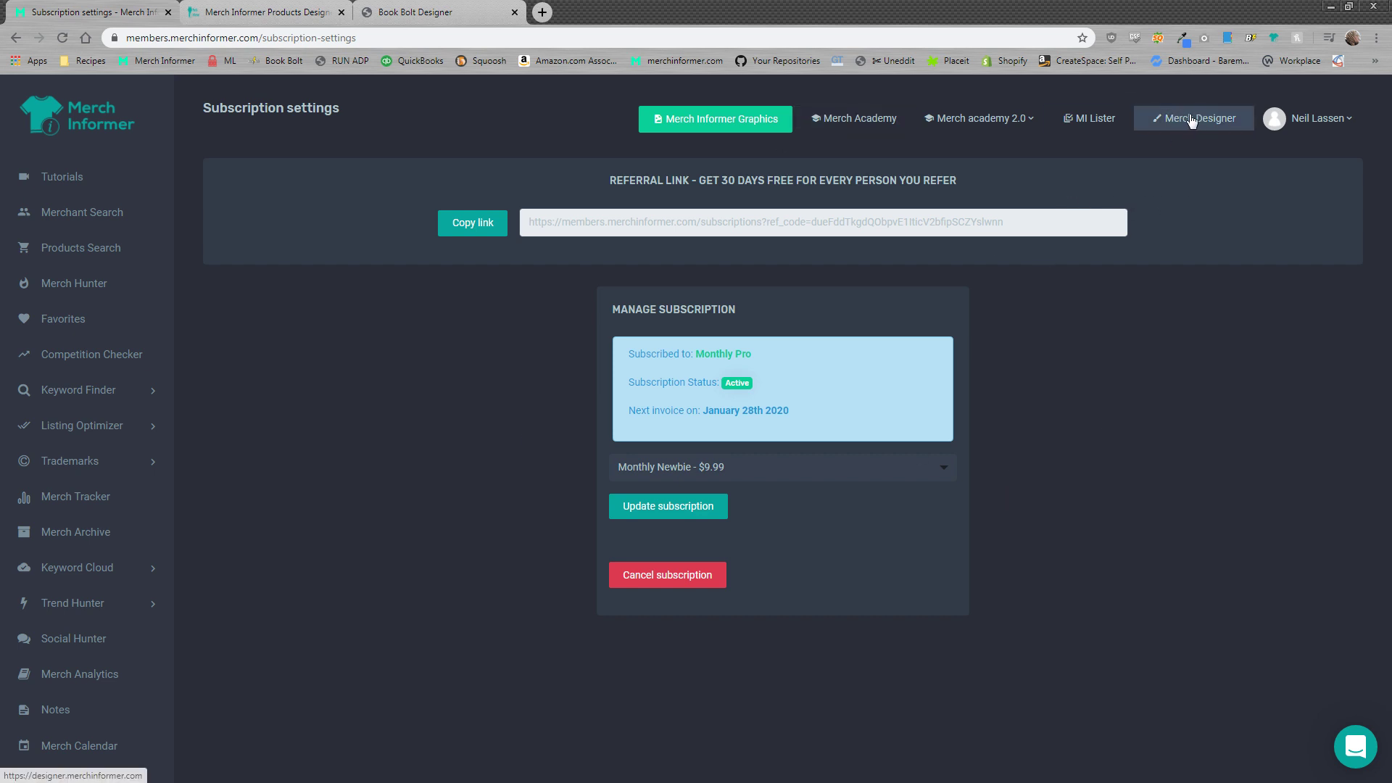
# Switch to the Merch Designer editor showing the plain black T-shirt
pyautogui.click(292, 11)
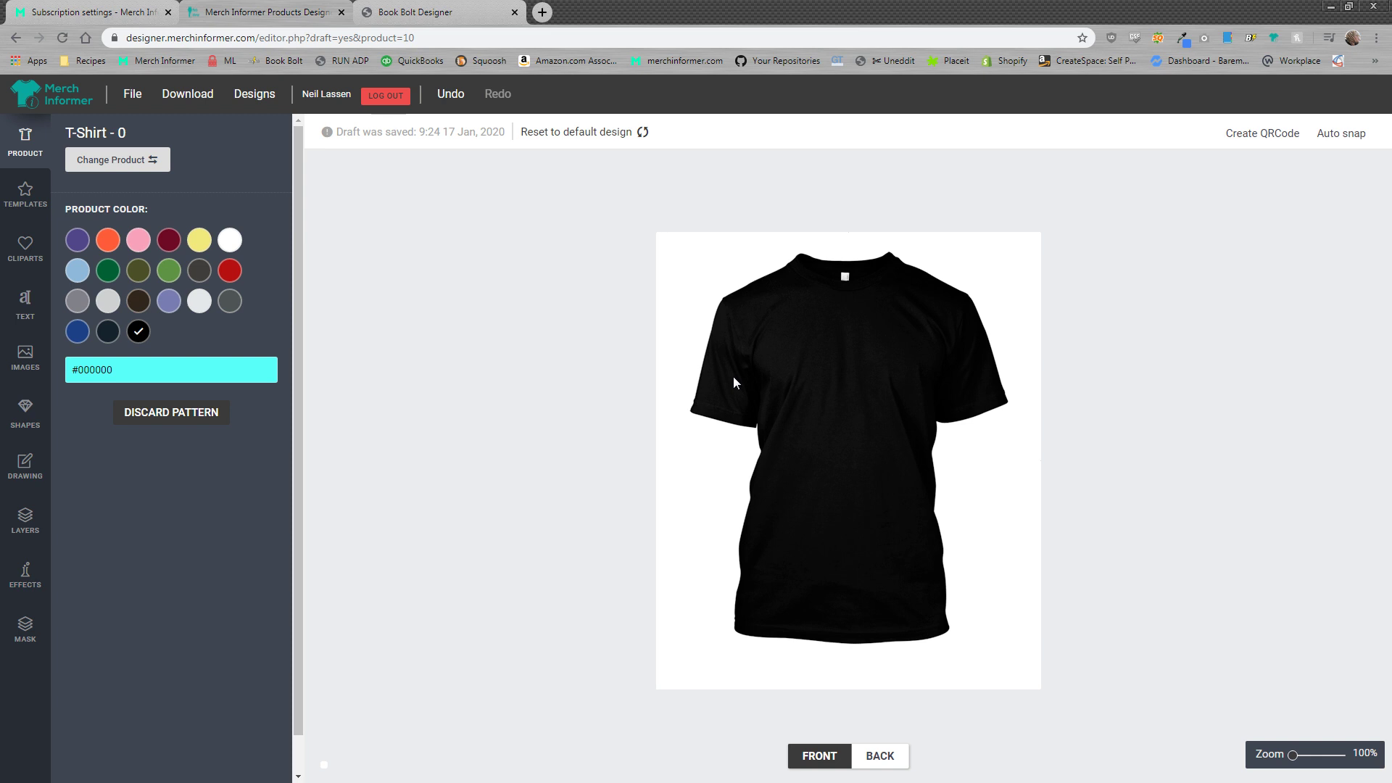
# Change the product to Popsocket and add a black circle enlarged to fill the canvas
pyautogui.click(114, 160)
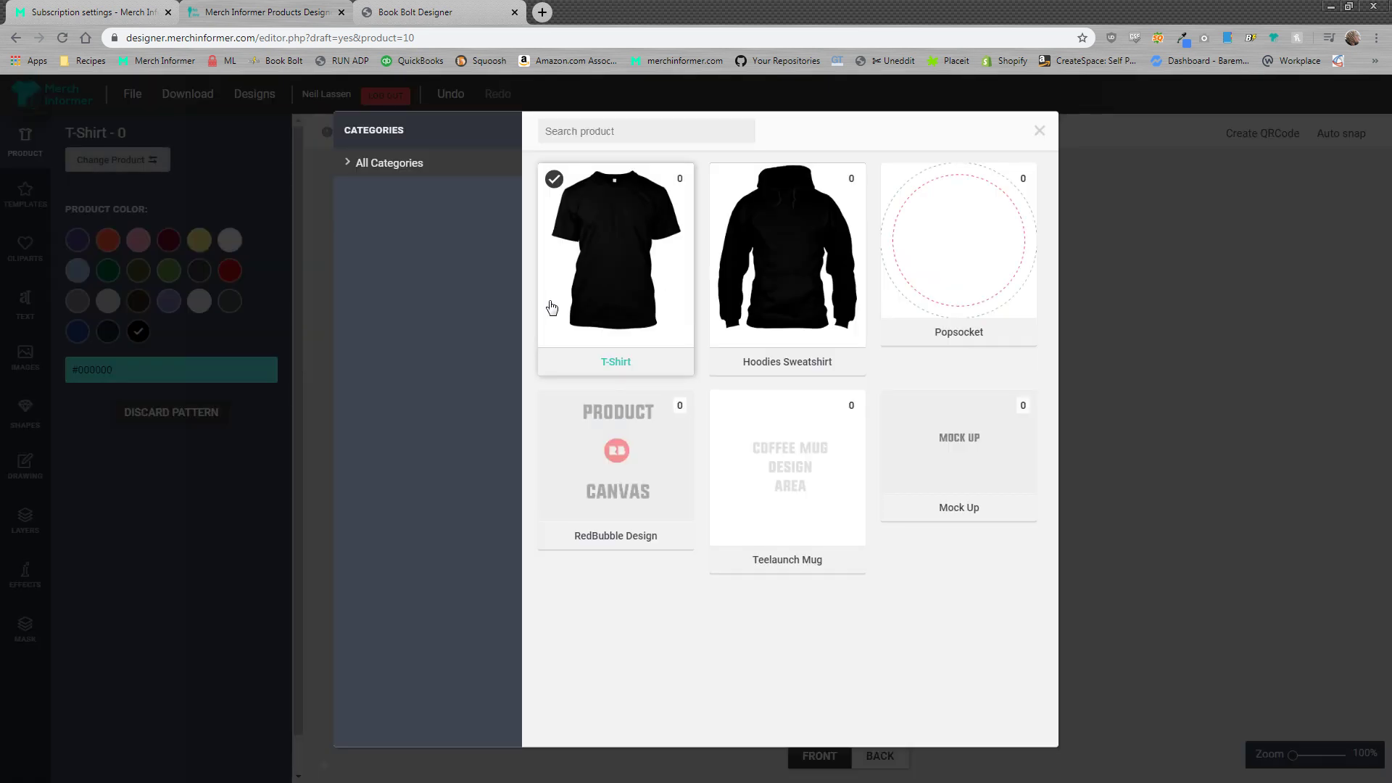
pyautogui.click(958, 245)
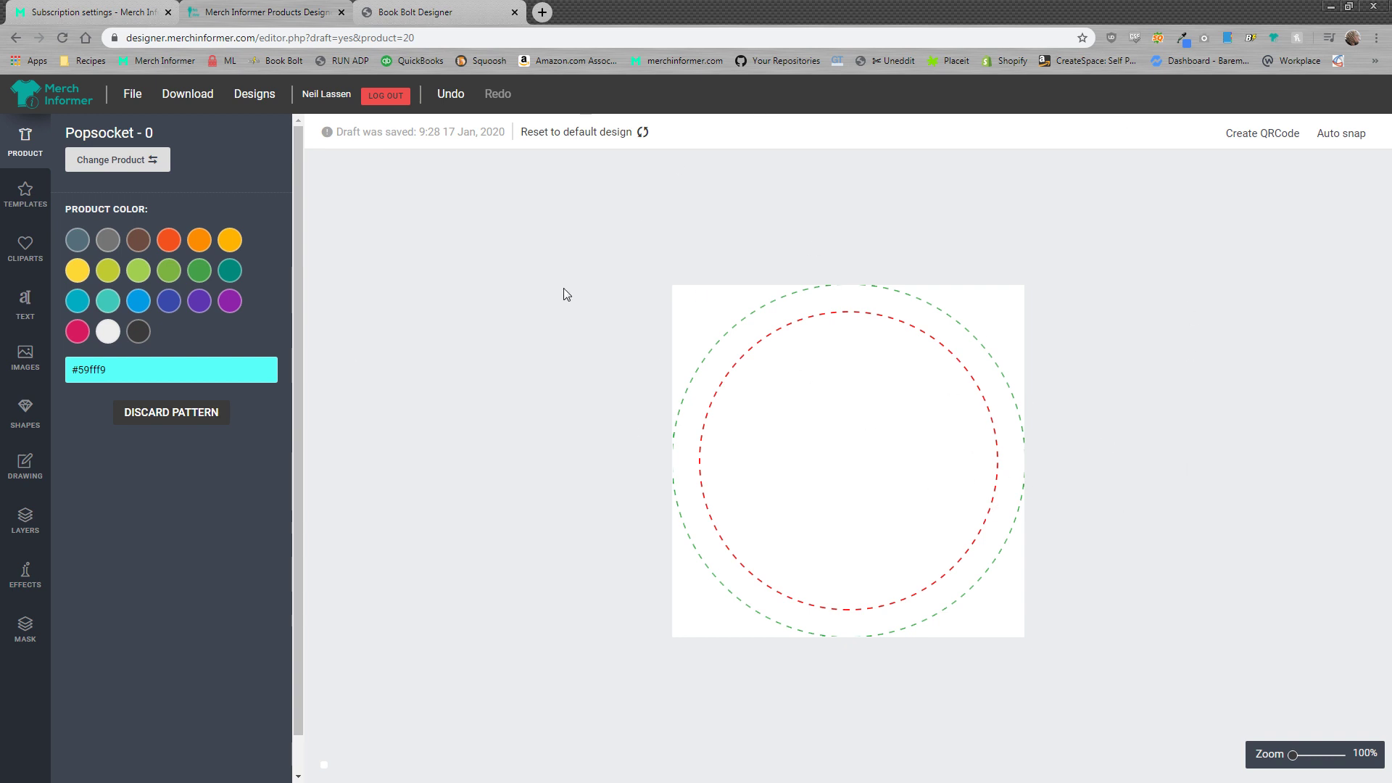
pyautogui.click(26, 413)
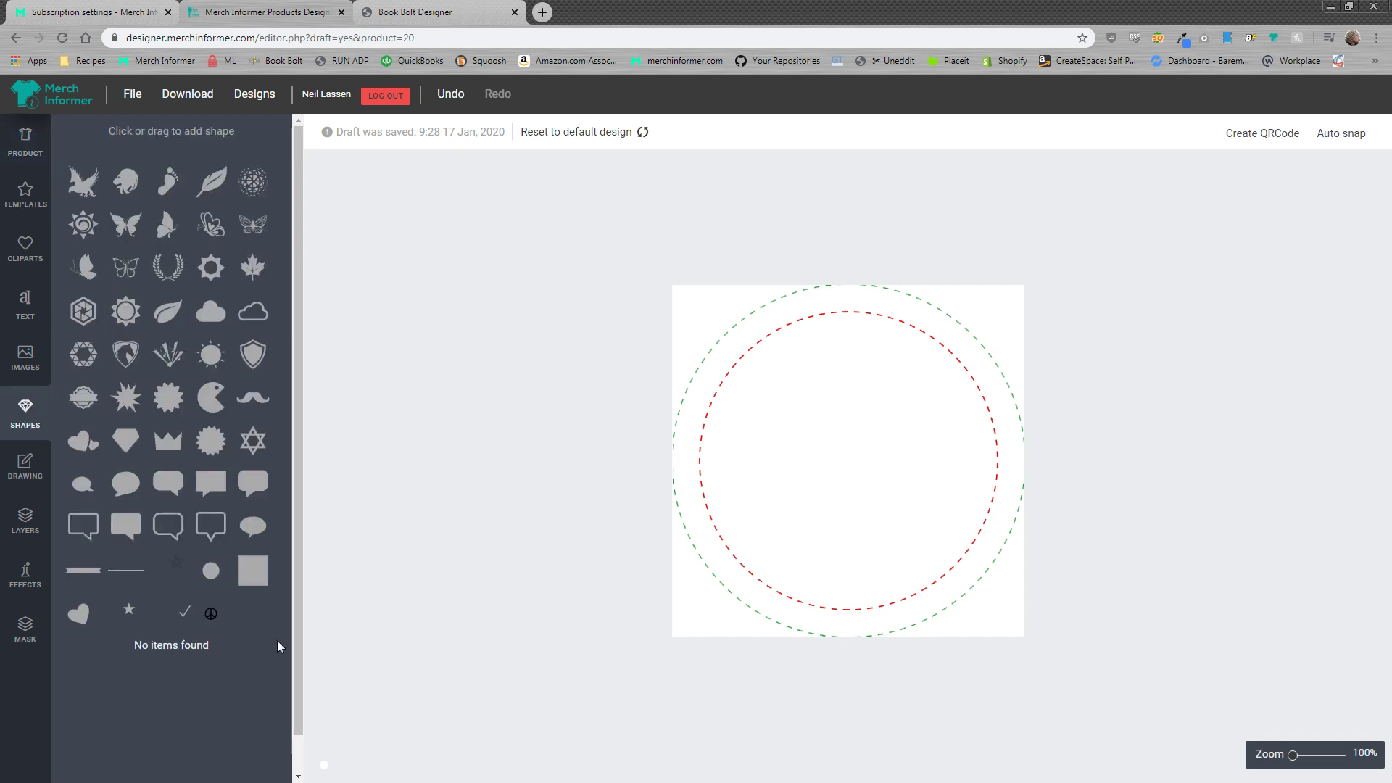
pyautogui.click(211, 570)
pyautogui.moveTo(872, 484); pyautogui.dragTo(1360, 705)
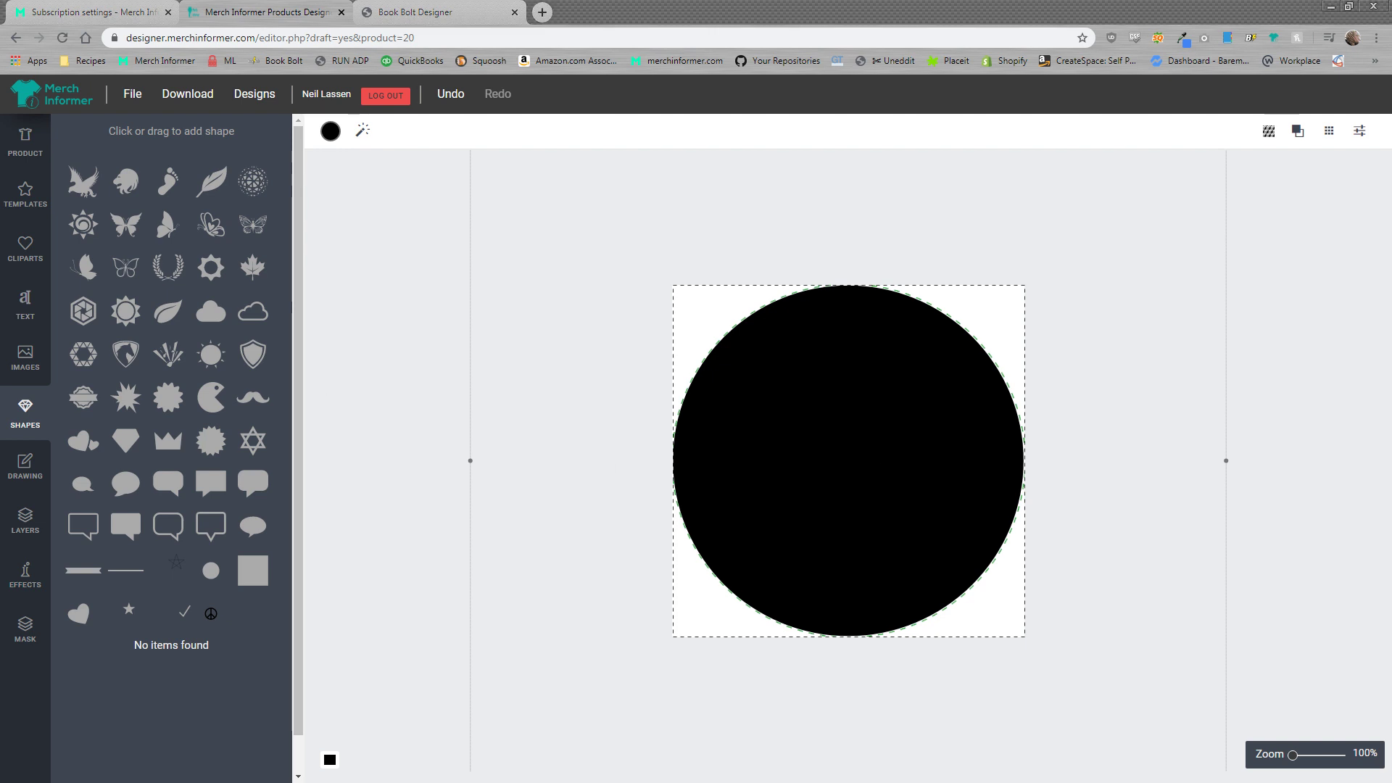
pyautogui.moveTo(1371, 66); pyautogui.dragTo(719, 74)
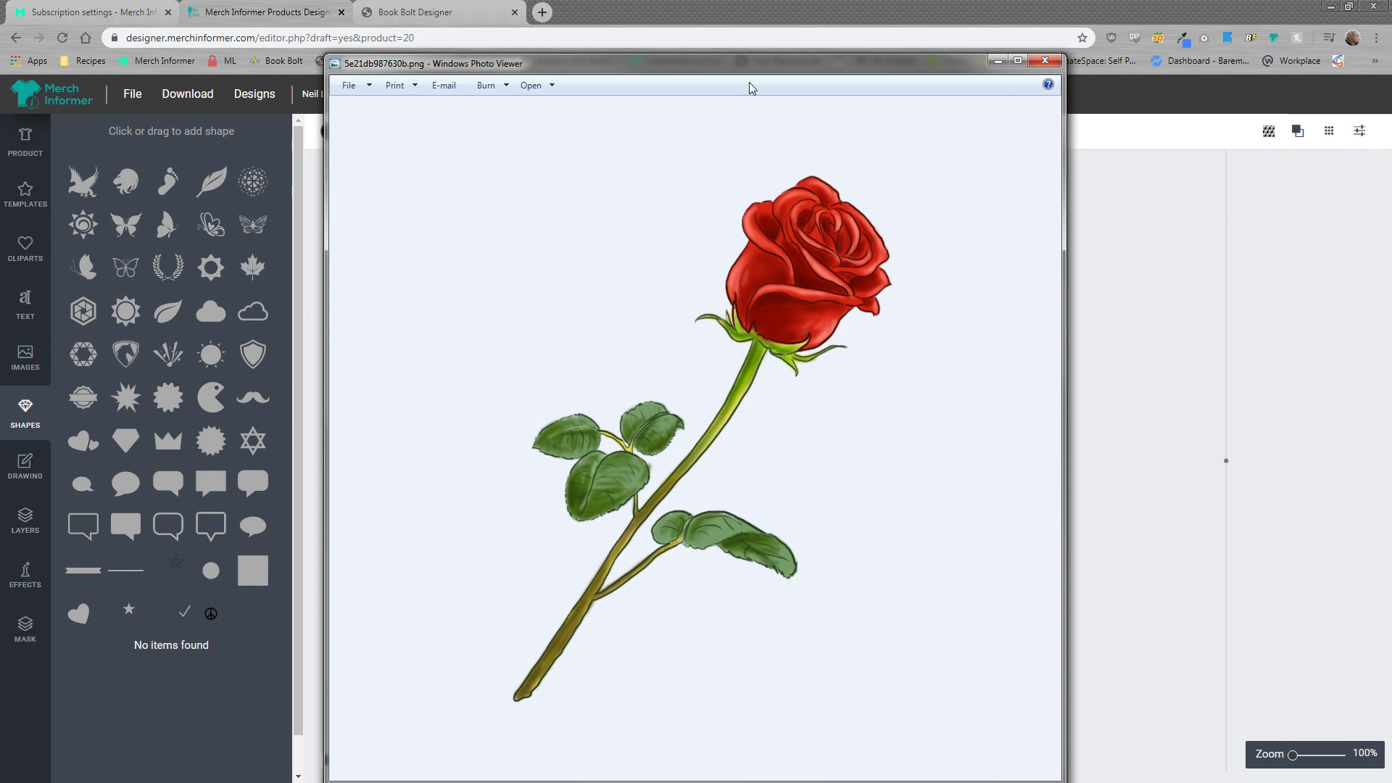
# Upload the rose picture, add it to the circle, then shrink and tilt it upright
pyautogui.click(999, 63)
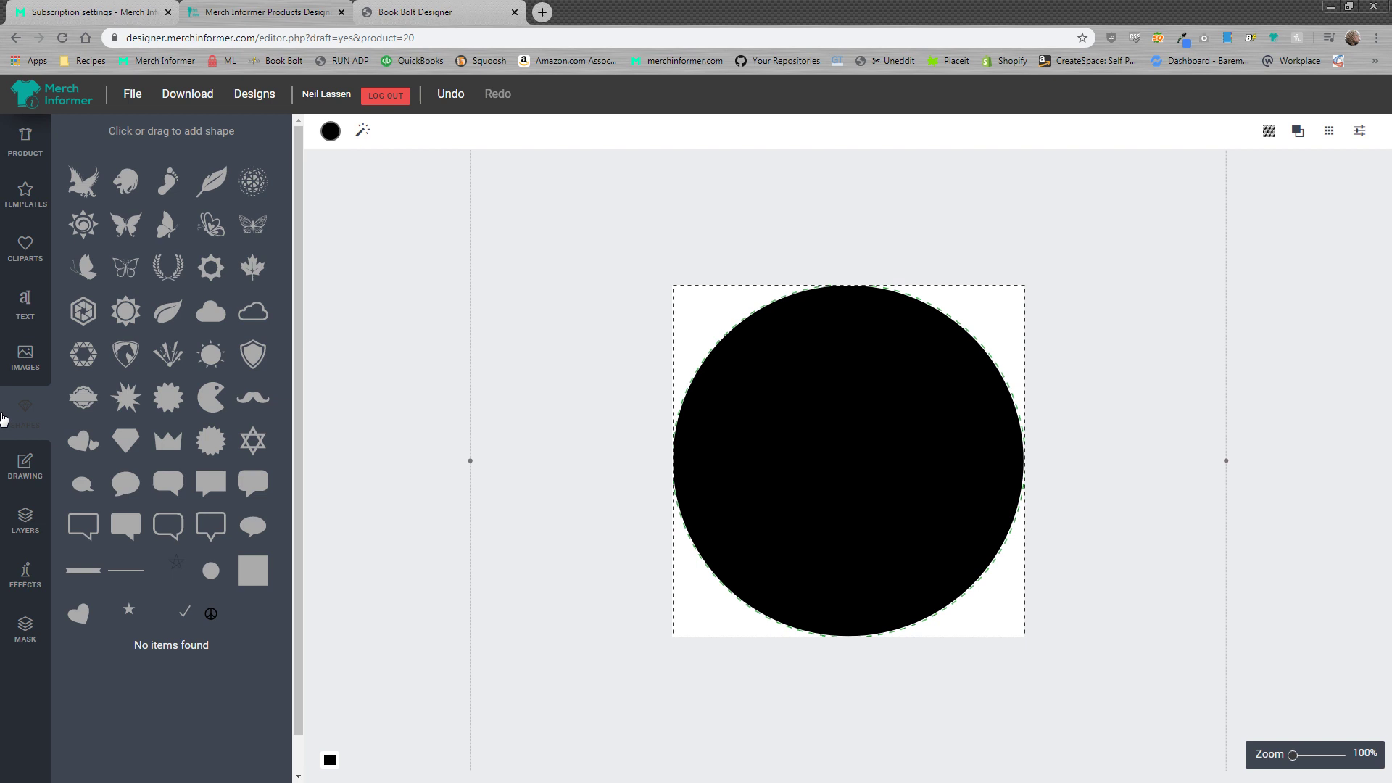
pyautogui.click(25, 360)
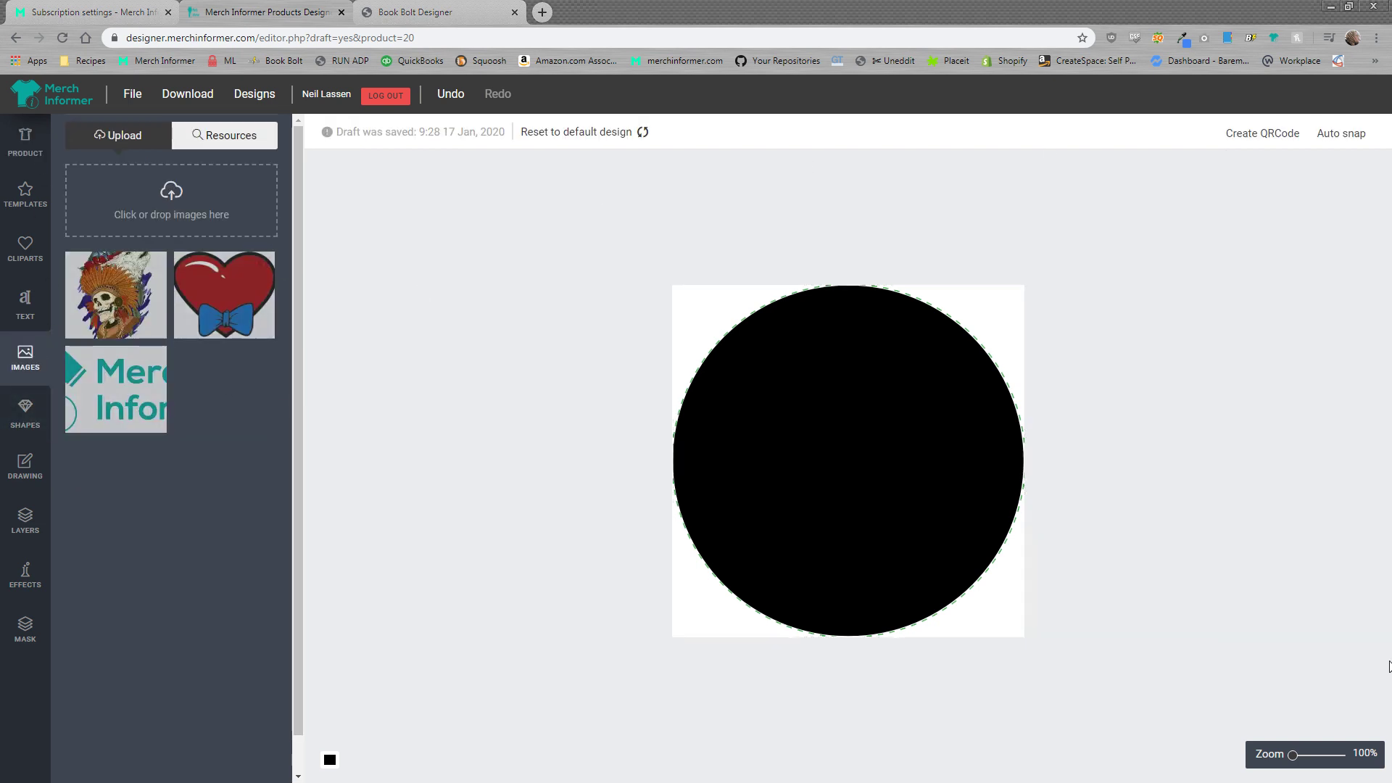
pyautogui.moveTo(215, 190); pyautogui.dragTo(172, 202)
pyautogui.click(120, 282)
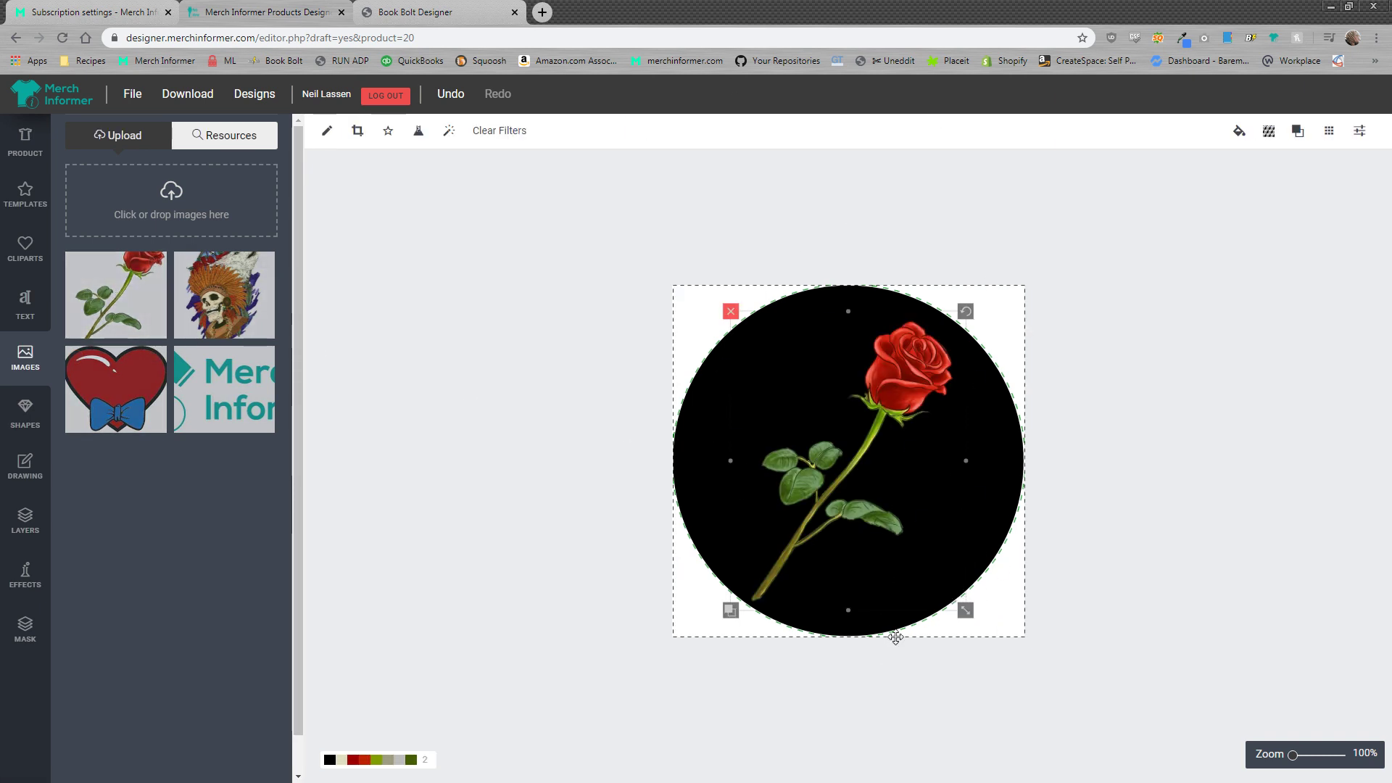
pyautogui.moveTo(966, 610)
pyautogui.mouseDown()
pyautogui.moveTo(900, 549)
pyautogui.moveTo(874, 495)
pyautogui.mouseUp()
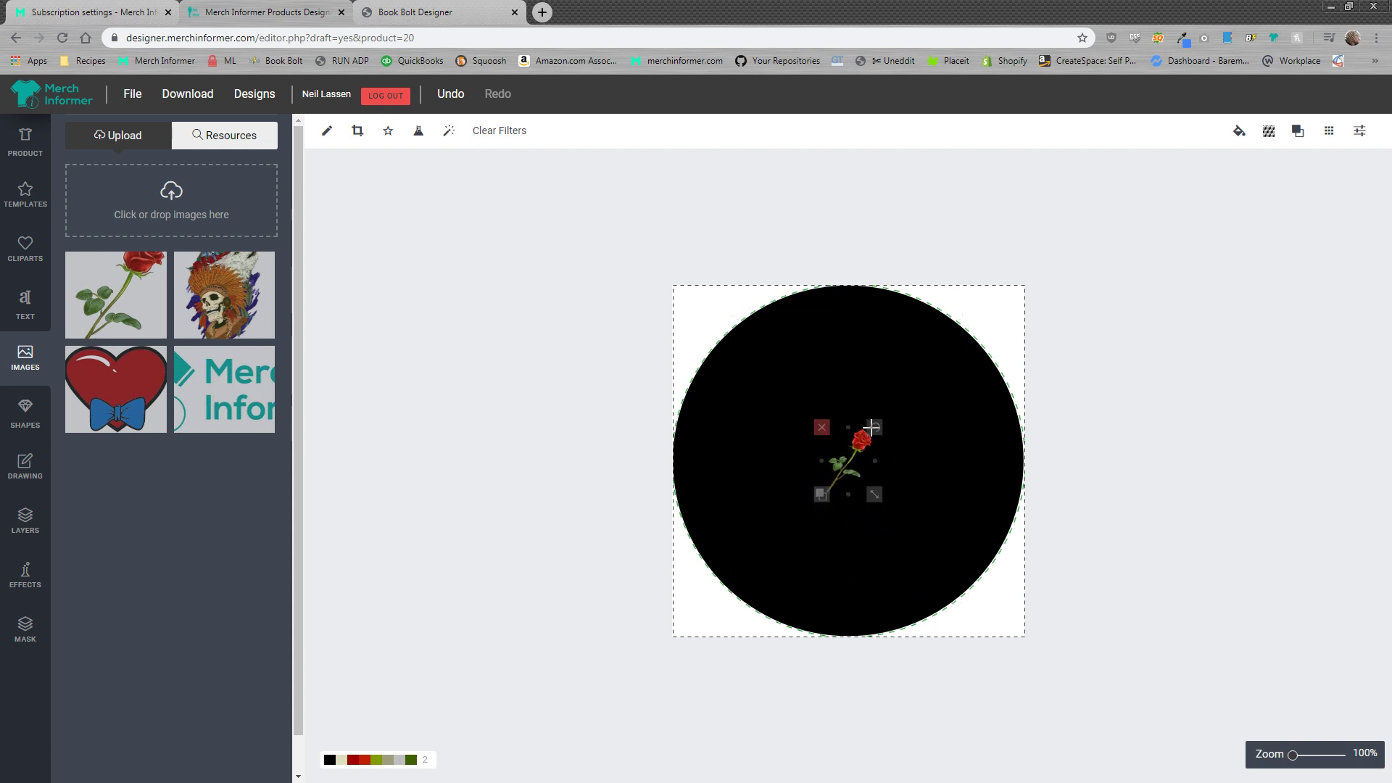
pyautogui.moveTo(874, 427)
pyautogui.mouseDown()
pyautogui.moveTo(835, 411)
pyautogui.moveTo(877, 415)
pyautogui.mouseUp()
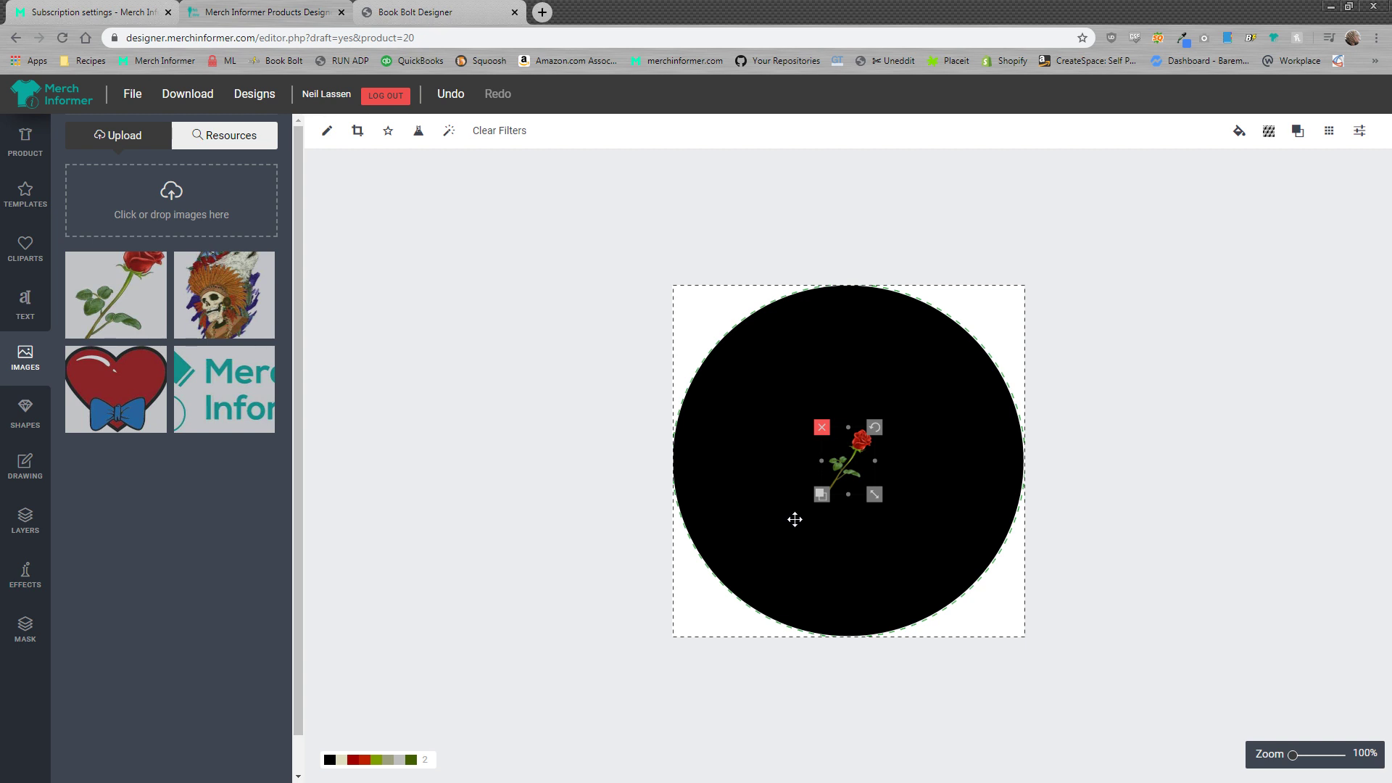
# Select the rose, shrink it slightly, and apply the Vertical Bricks Repeat pattern
pyautogui.click(739, 526)
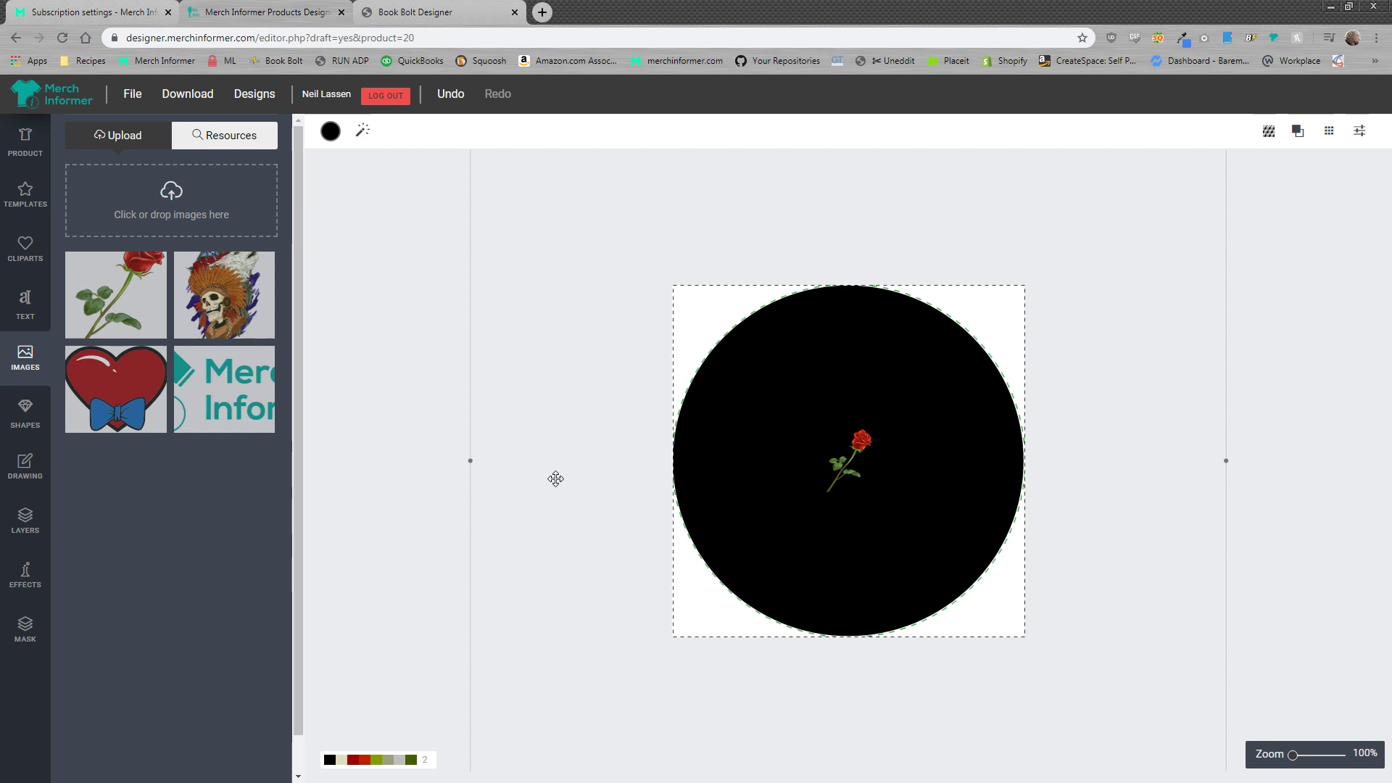
pyautogui.click(370, 419)
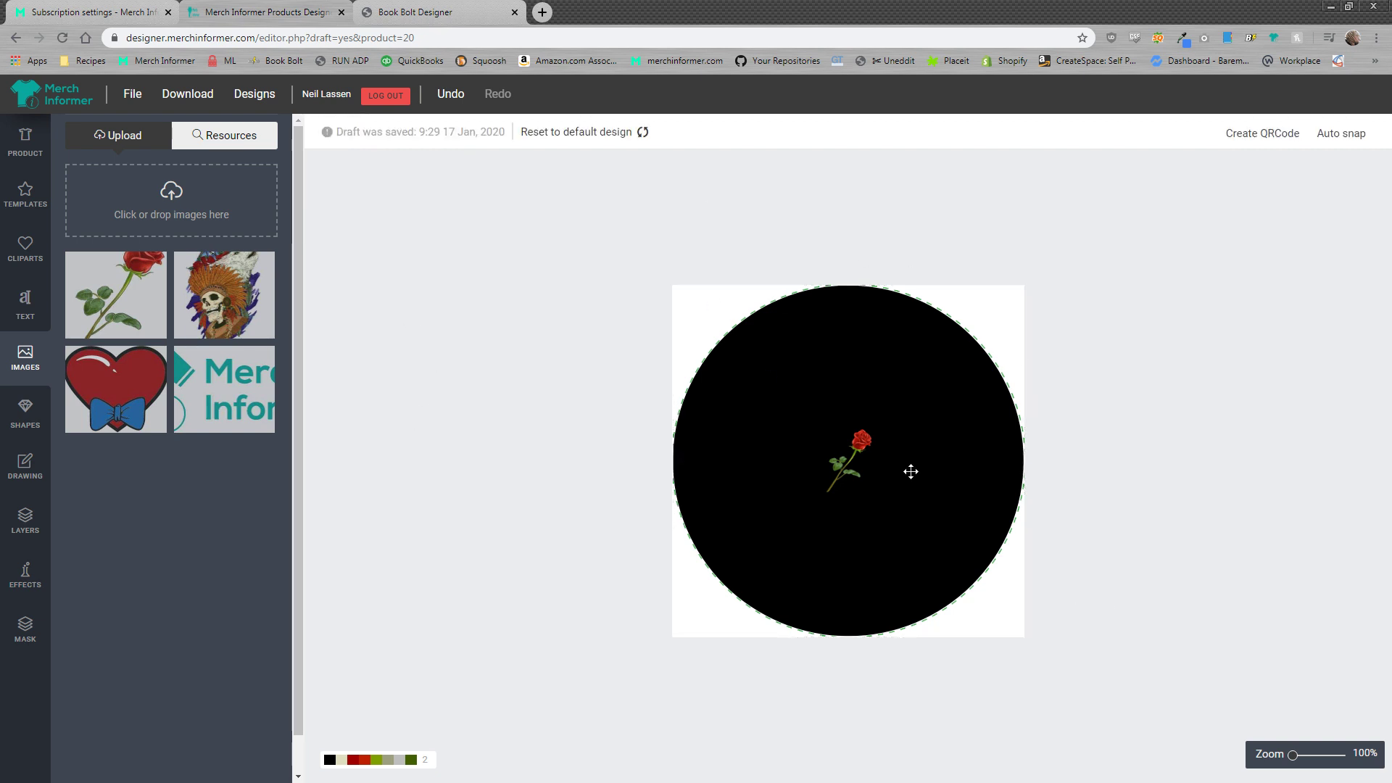
pyautogui.click(867, 465)
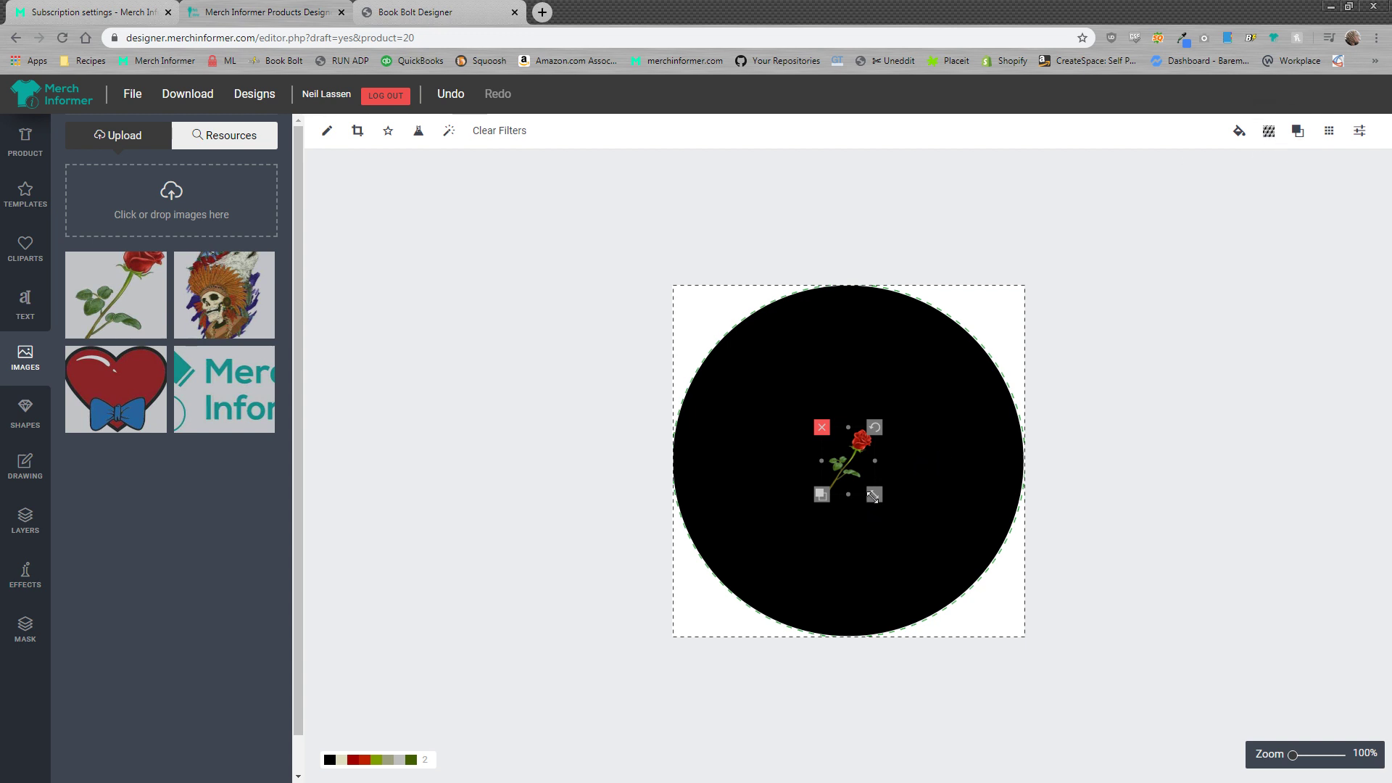
pyautogui.moveTo(876, 495); pyautogui.dragTo(867, 490)
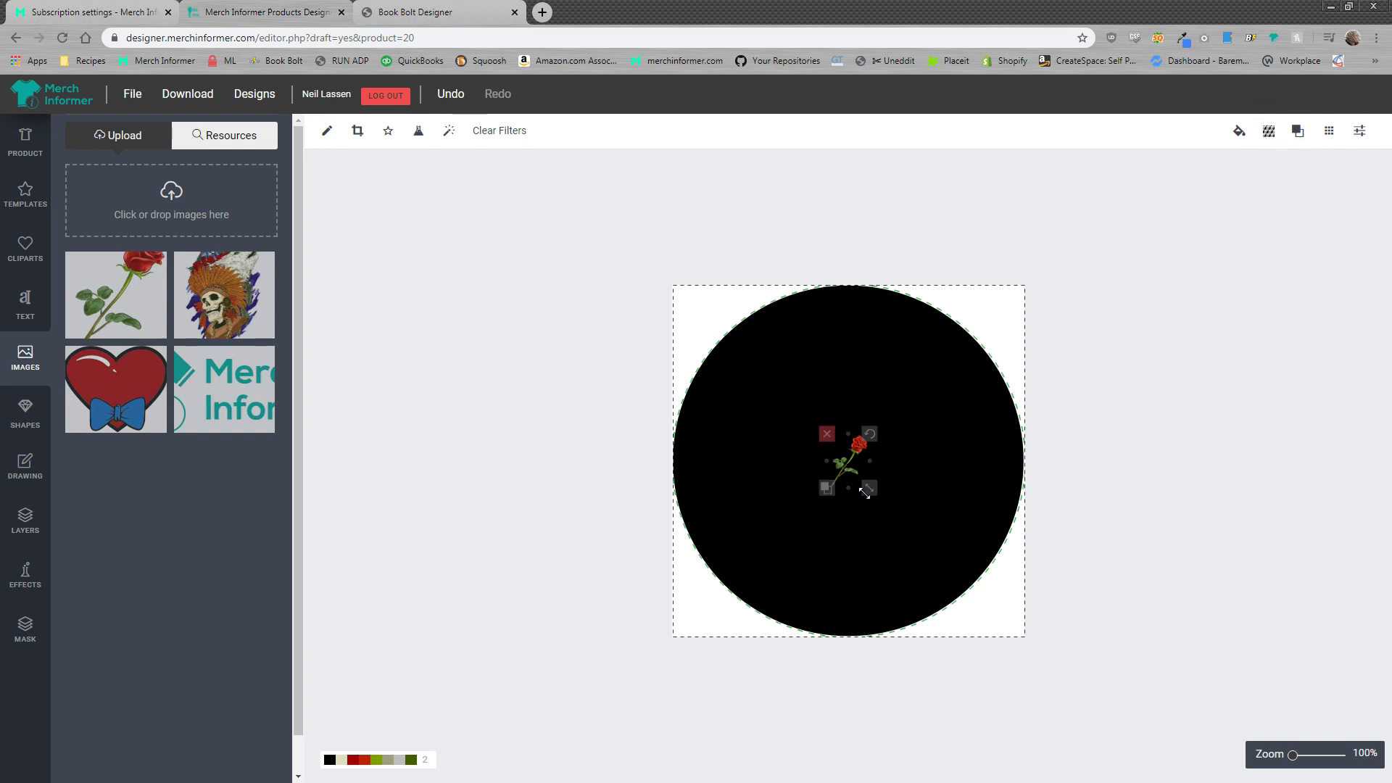
pyautogui.click(1269, 132)
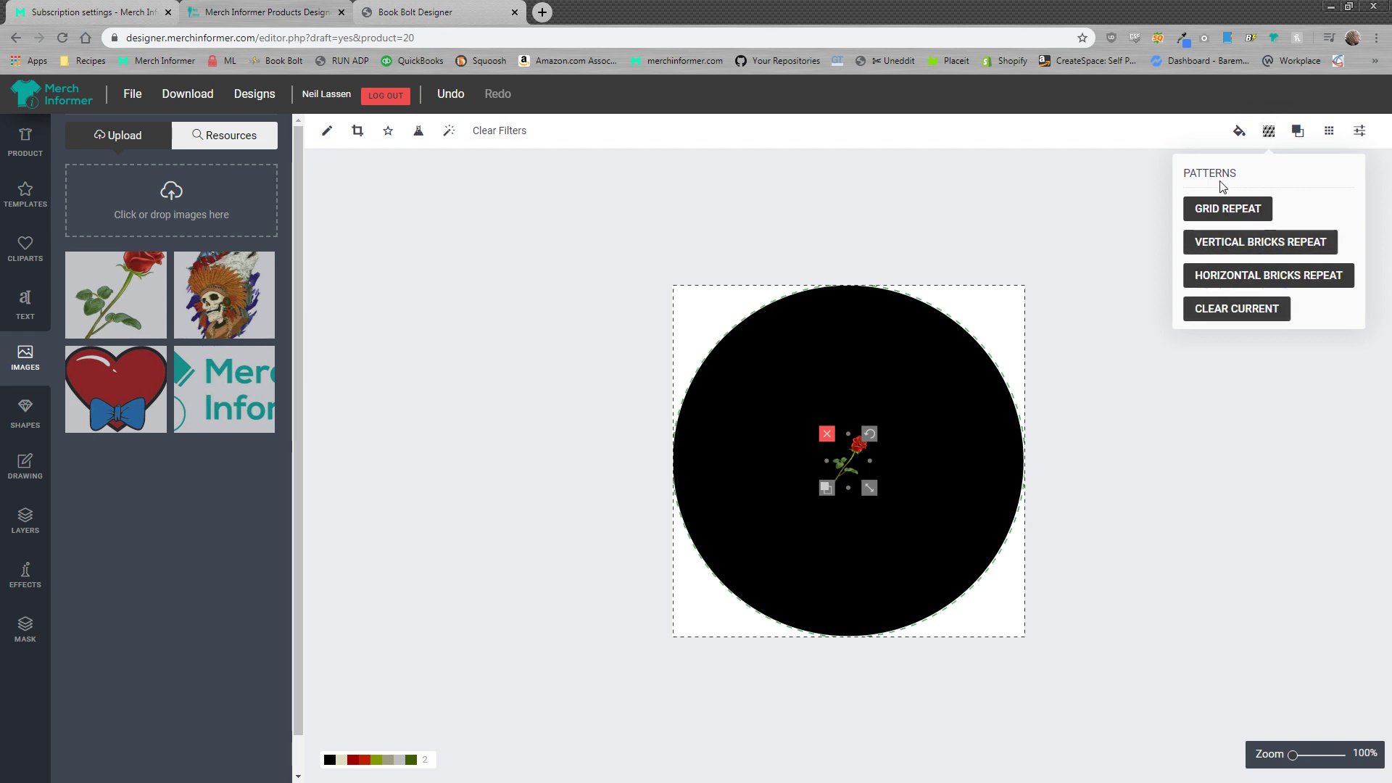
pyautogui.click(1242, 248)
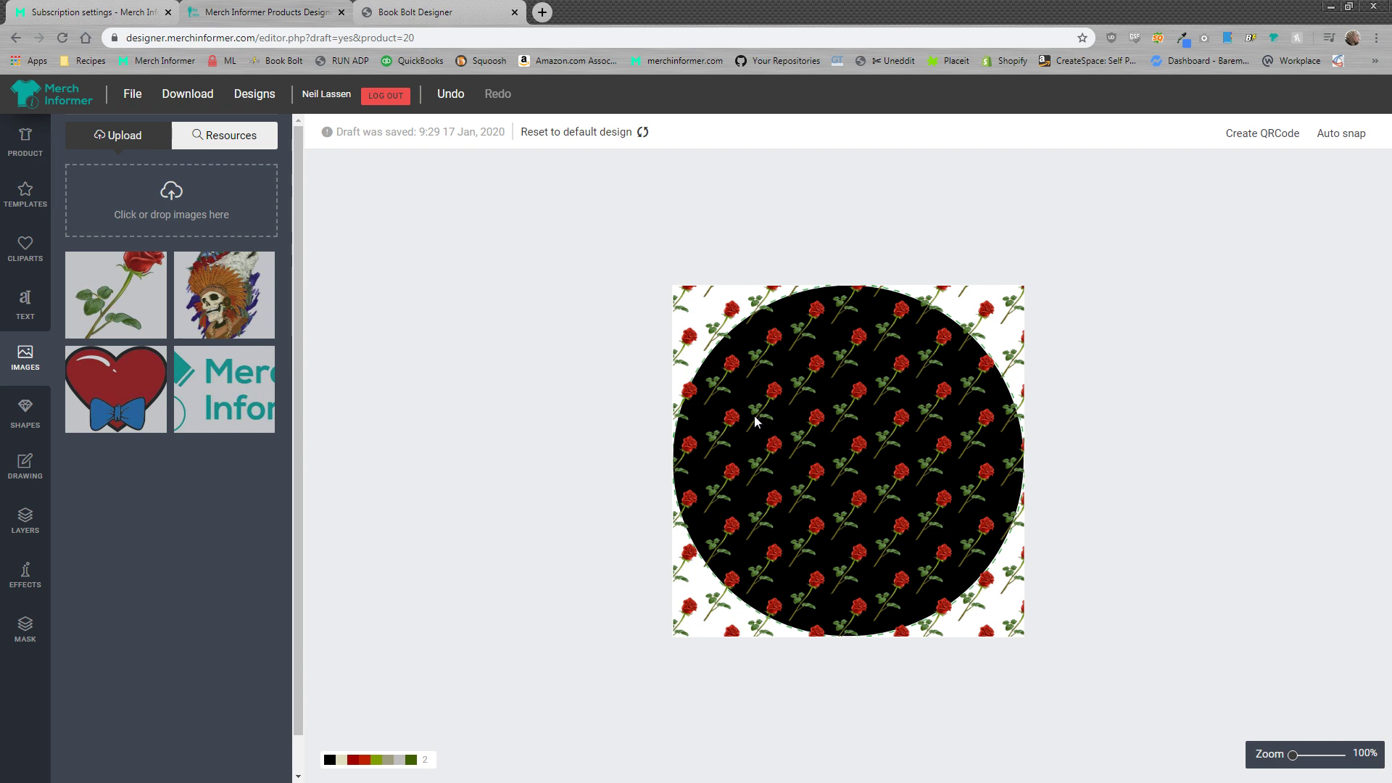
# Discard the rose pattern, rotate the rose upright, and reapply Vertical Bricks Repeat
pyautogui.click(33, 146)
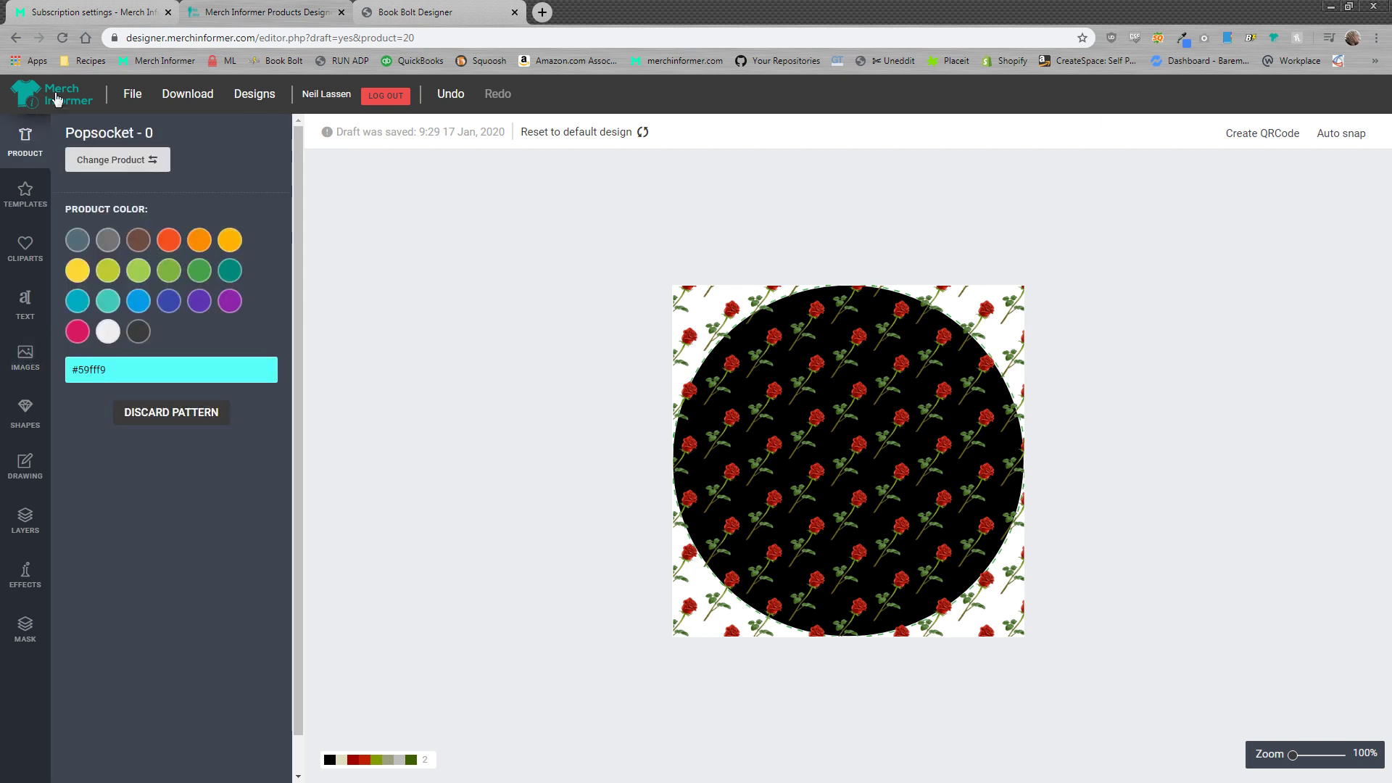
pyautogui.click(153, 416)
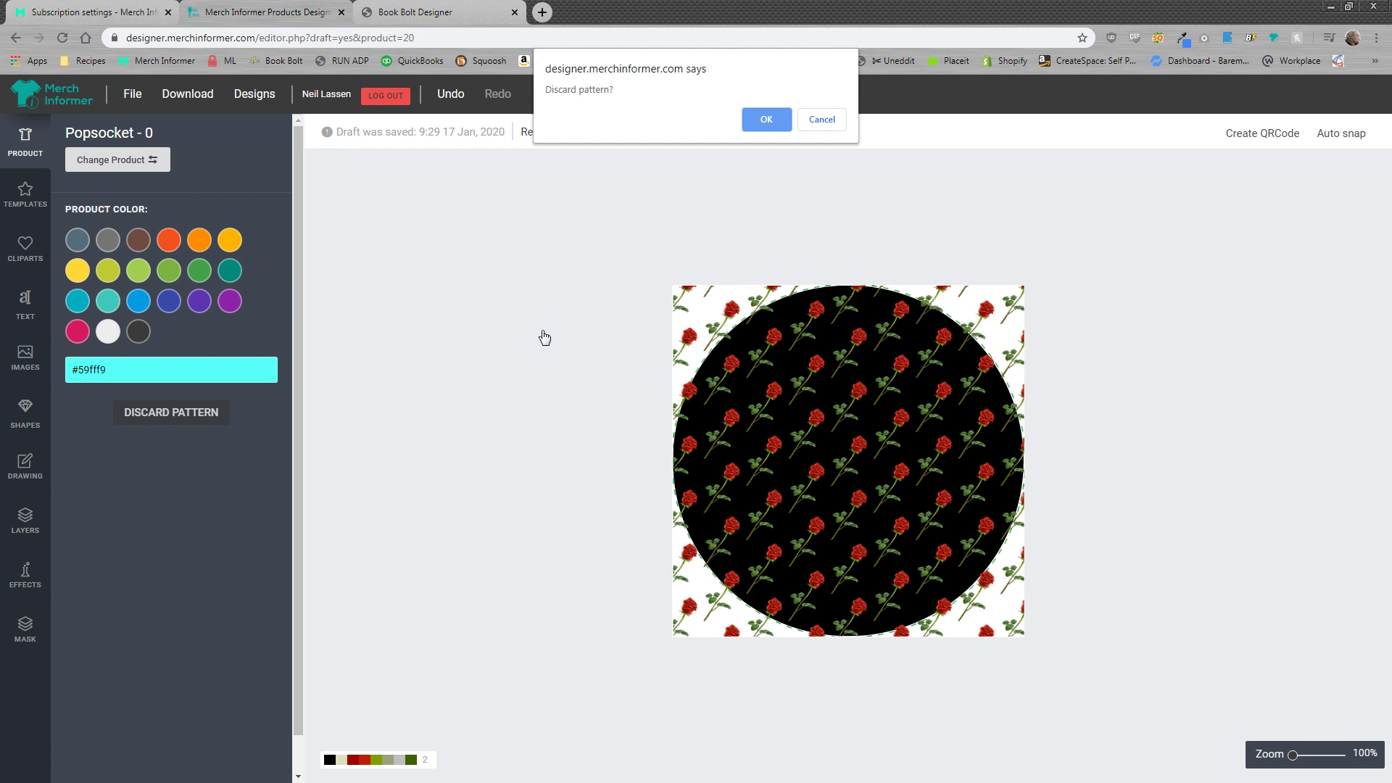
pyautogui.click(767, 121)
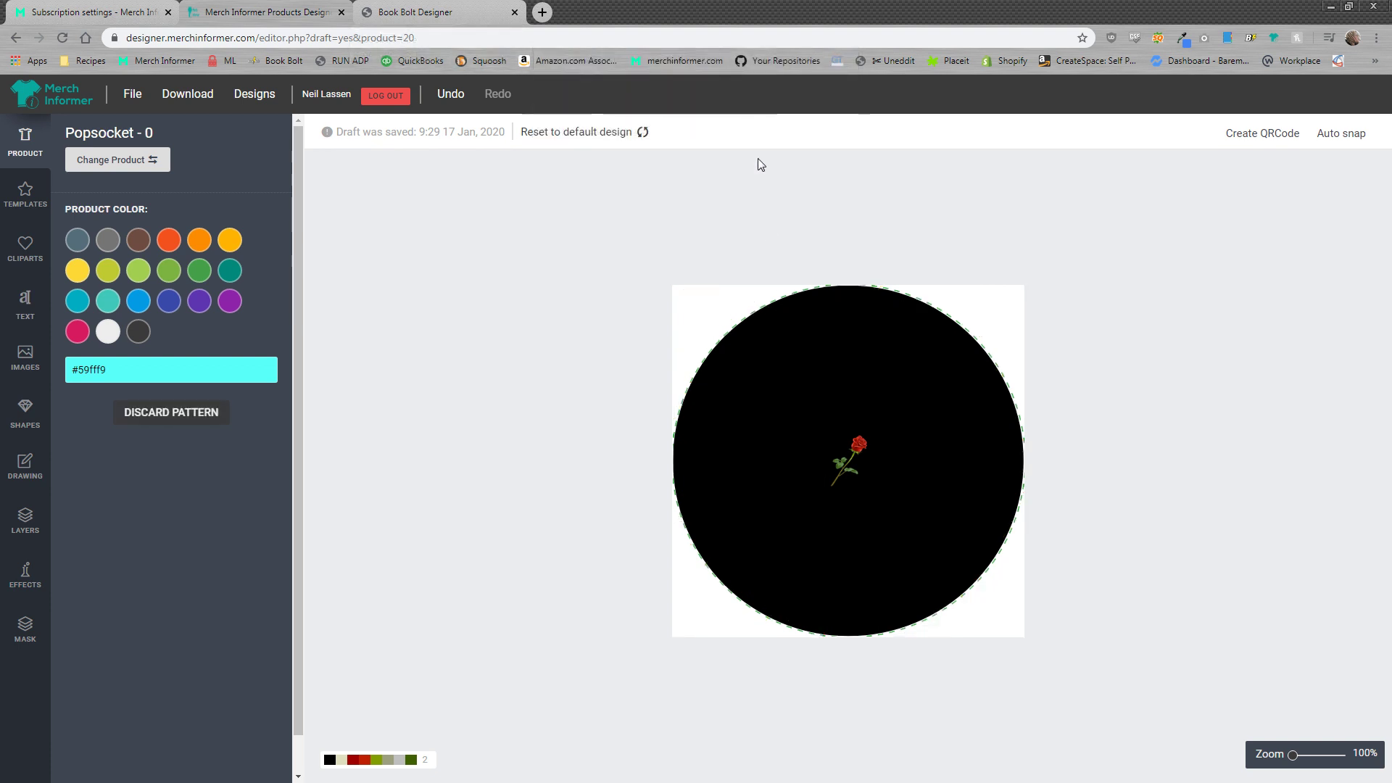
pyautogui.click(849, 455)
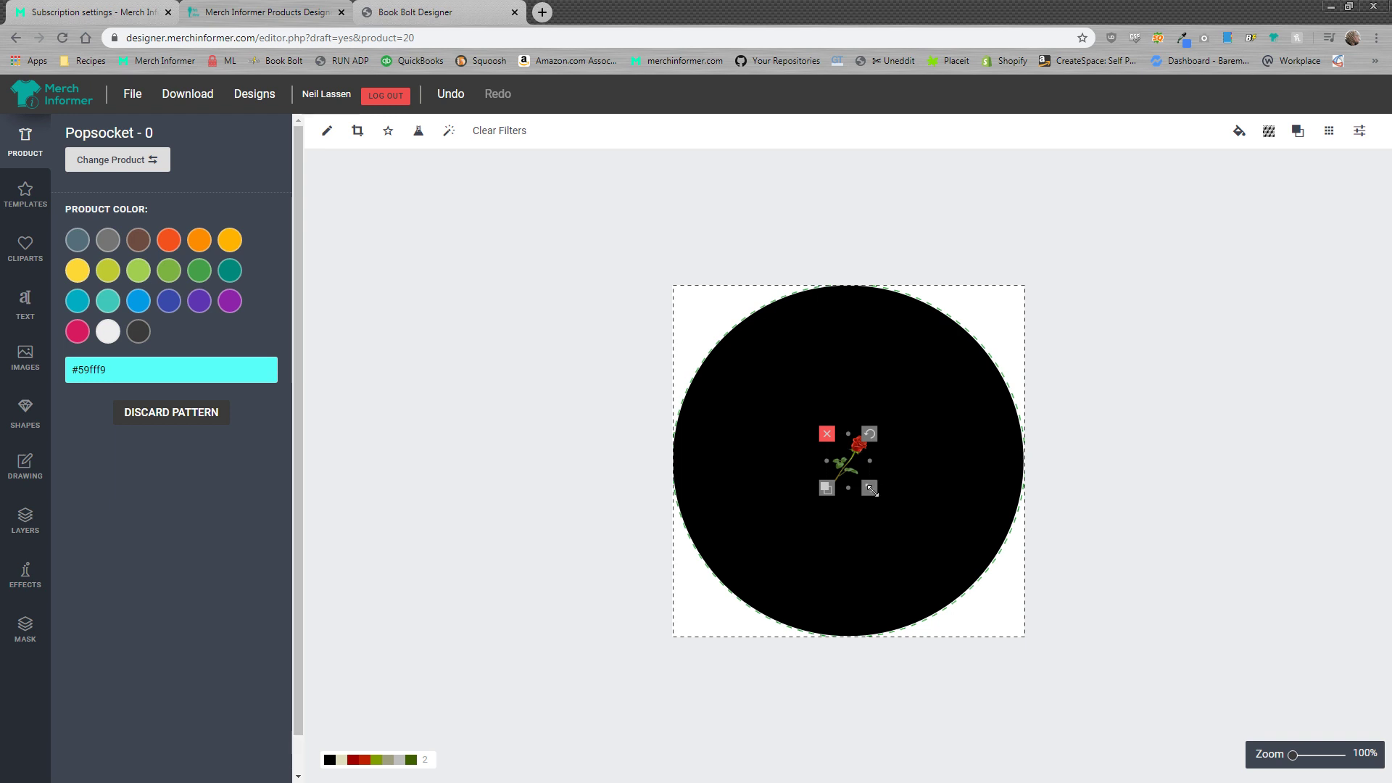
pyautogui.moveTo(871, 435); pyautogui.dragTo(855, 419)
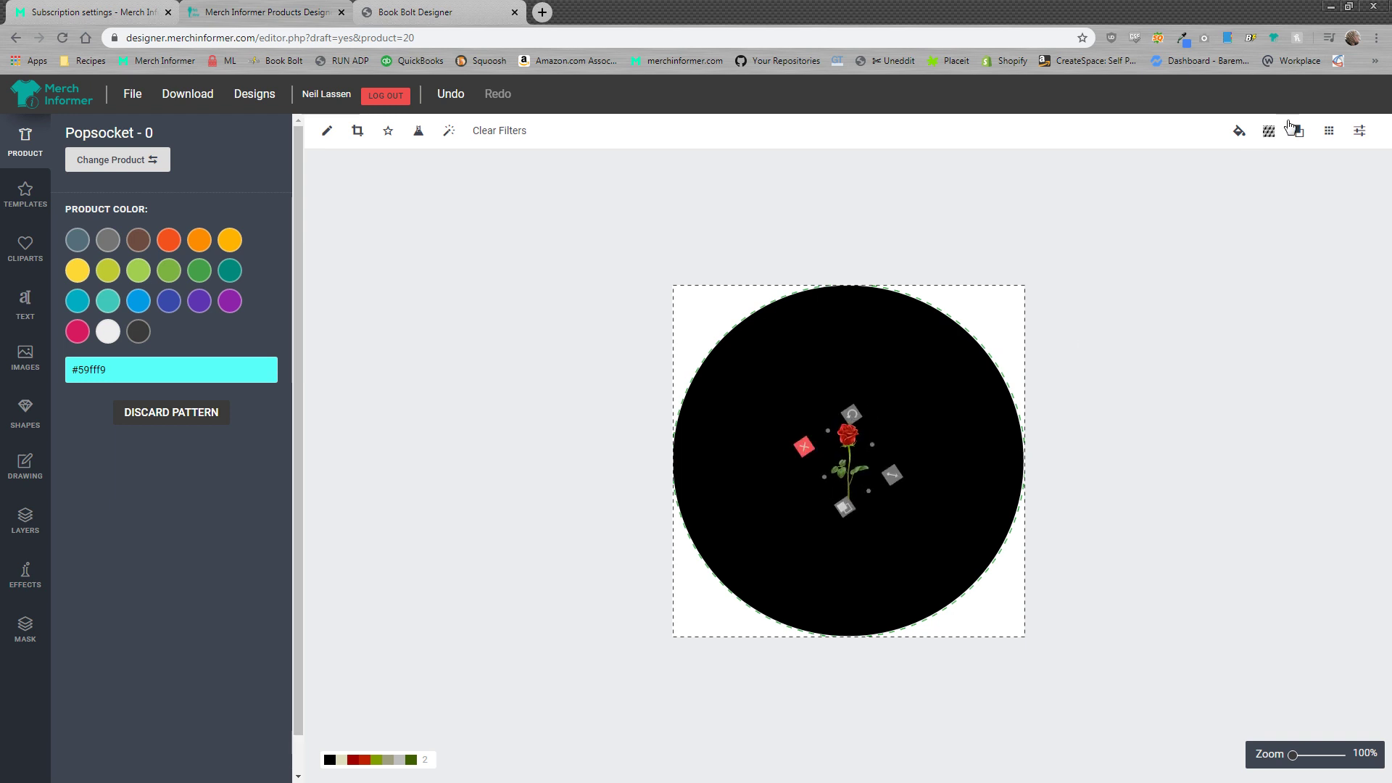
pyautogui.click(1269, 132)
pyautogui.click(1262, 242)
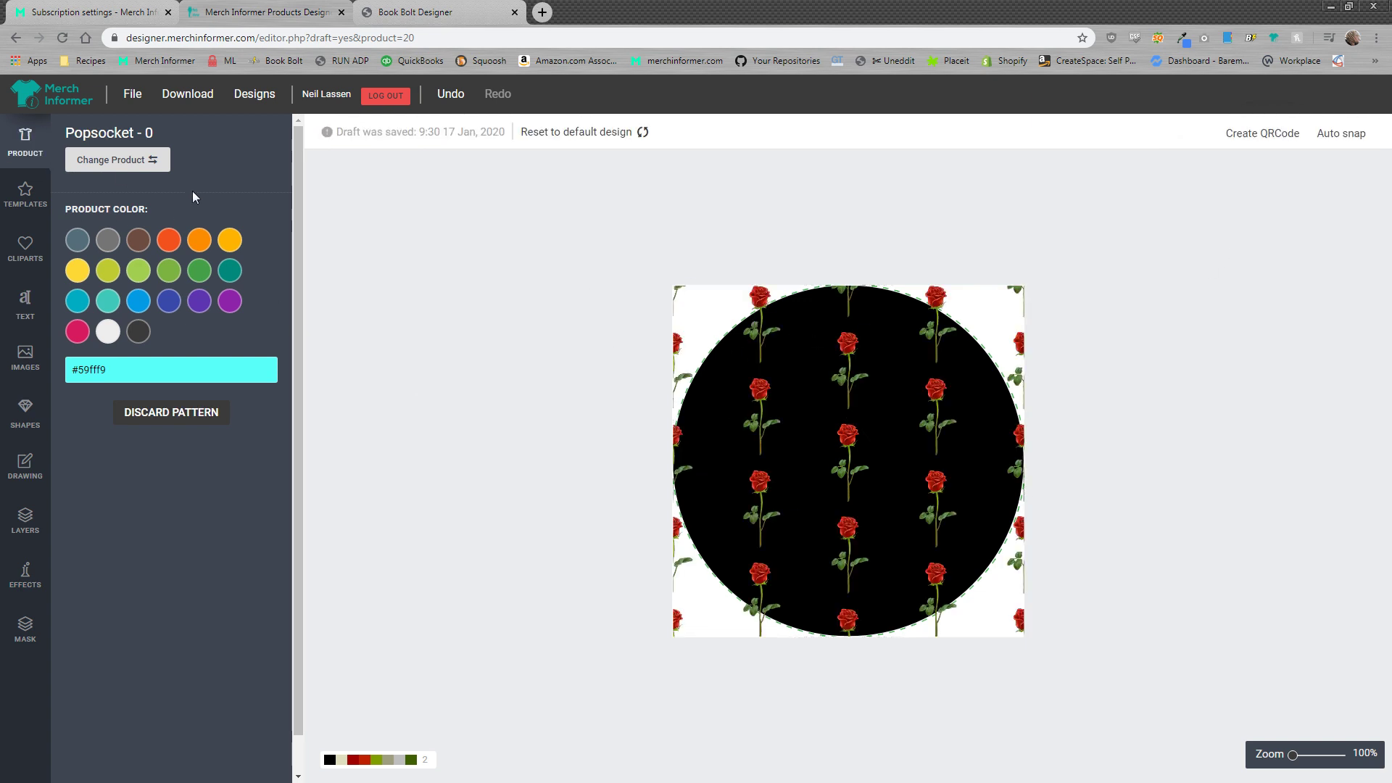
# Discard the pattern again, readjust the rose's rotation, and reapply the vertical brick repeat
pyautogui.click(187, 415)
pyautogui.click(769, 119)
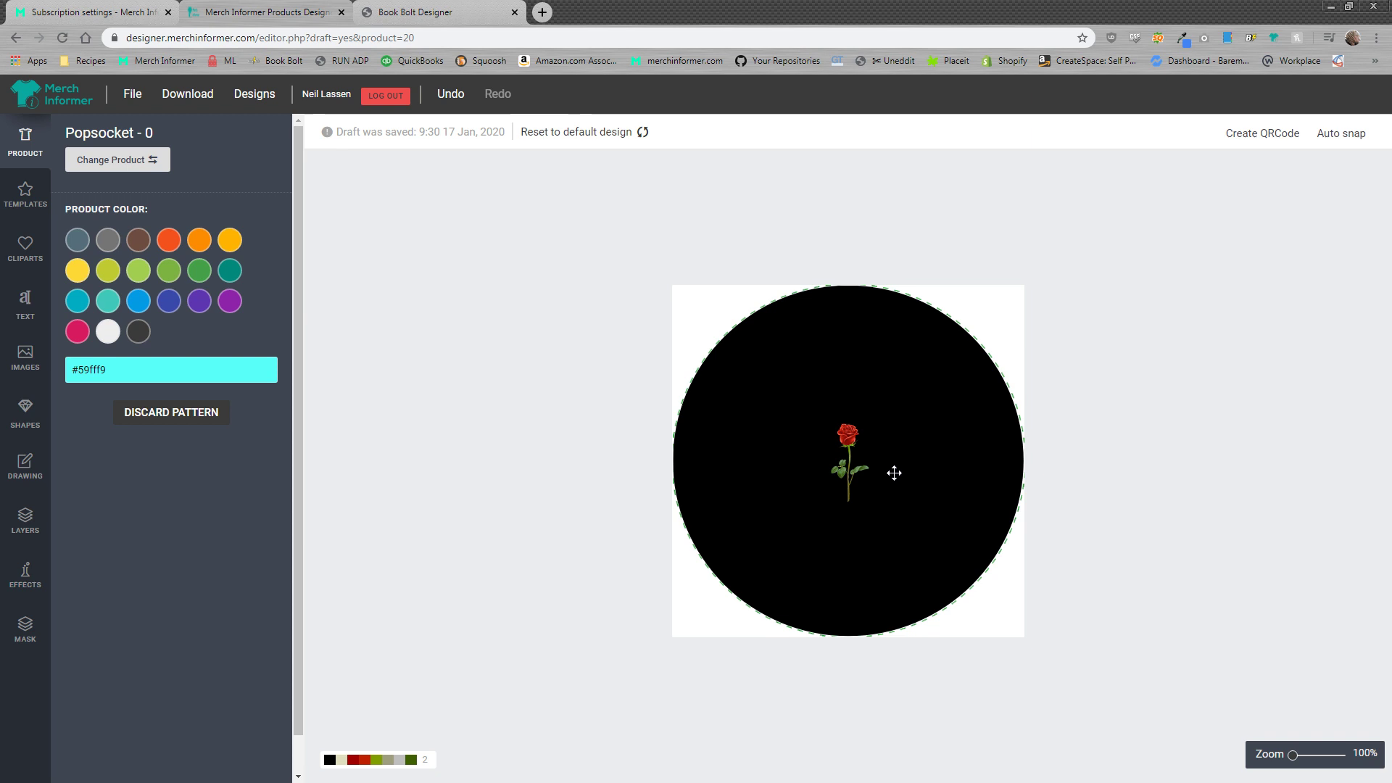
pyautogui.click(849, 457)
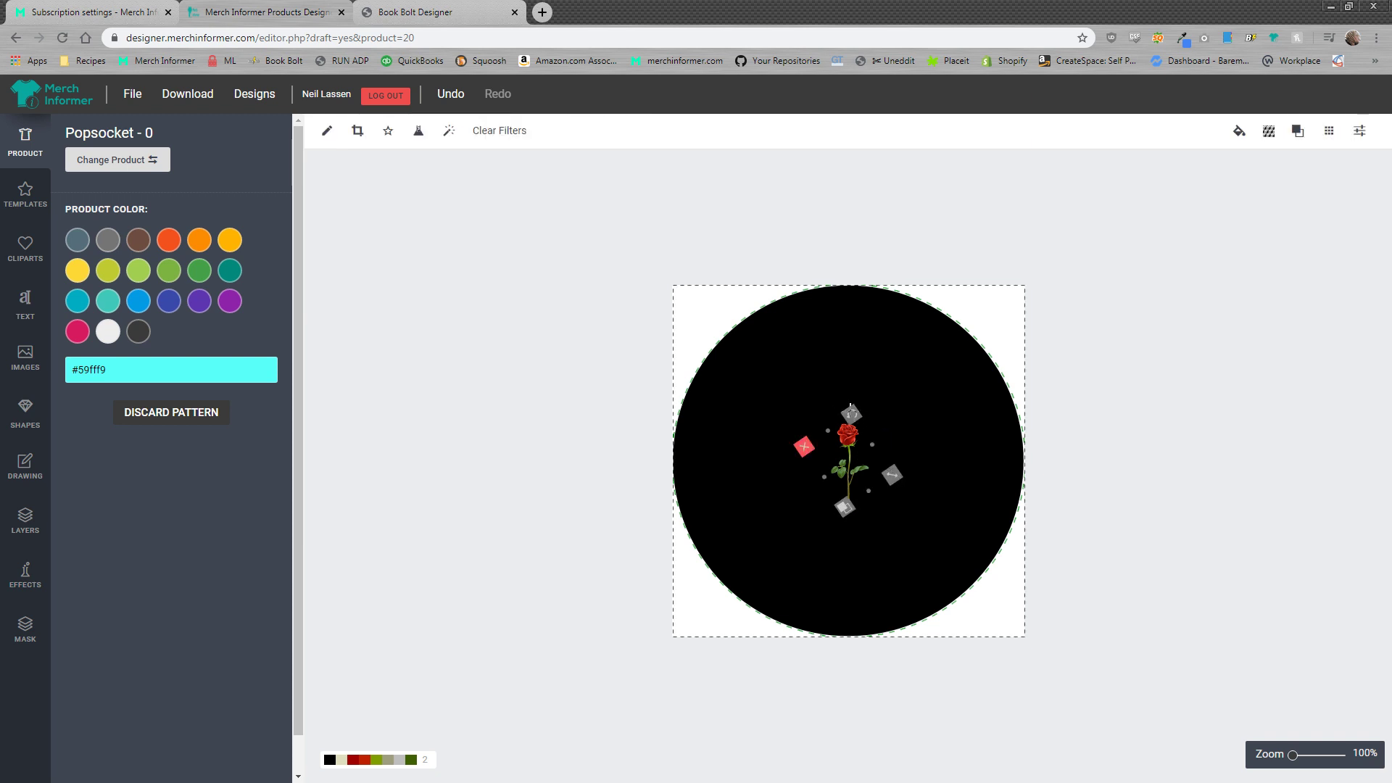
pyautogui.moveTo(851, 414); pyautogui.dragTo(872, 427)
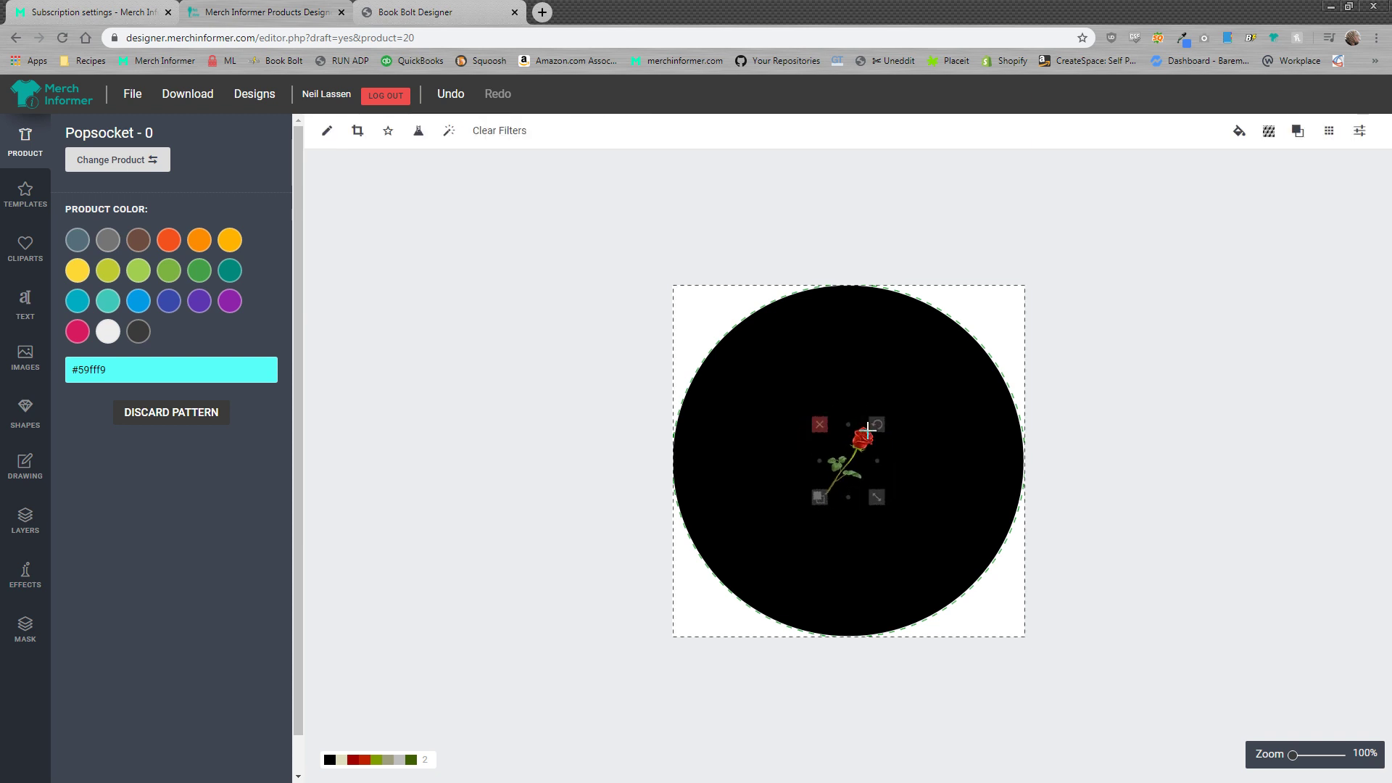
pyautogui.click(1268, 131)
pyautogui.click(1261, 242)
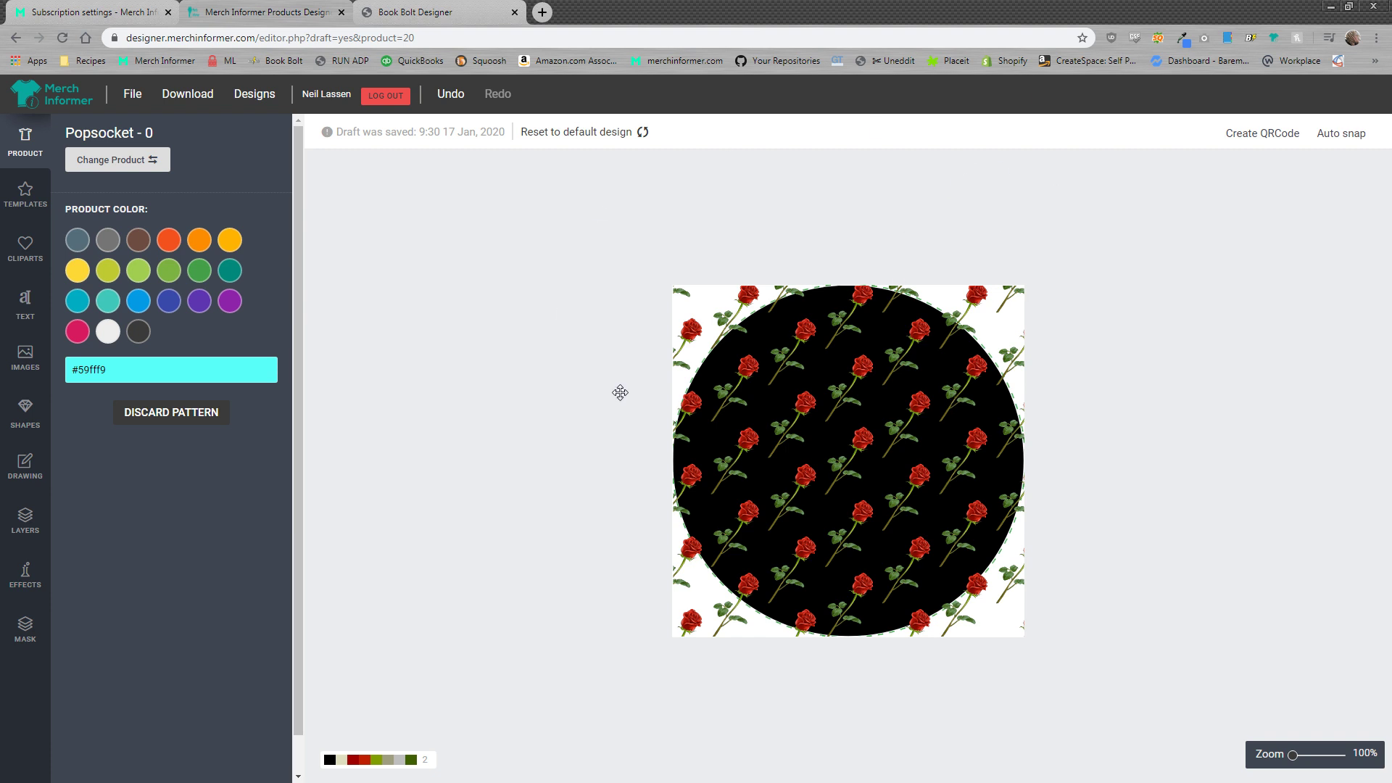
# Download the rose popsocket design as a PNG and switch to Merch by Amazon
pyautogui.click(183, 96)
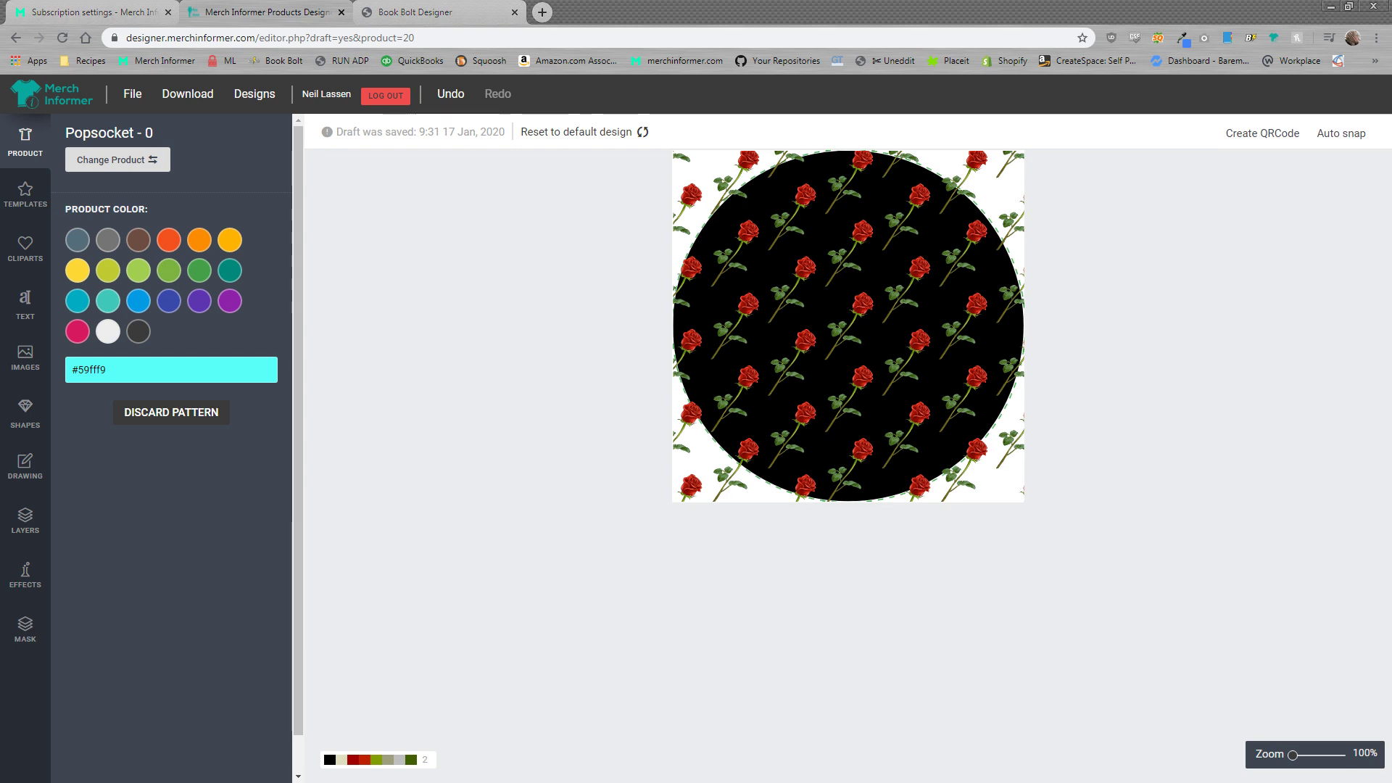
pyautogui.hotkey('alt', 'Tab')
# Maximize Merch by Amazon to view the PopSockets grip preview, then return to the designer
pyautogui.click(1045, 82)
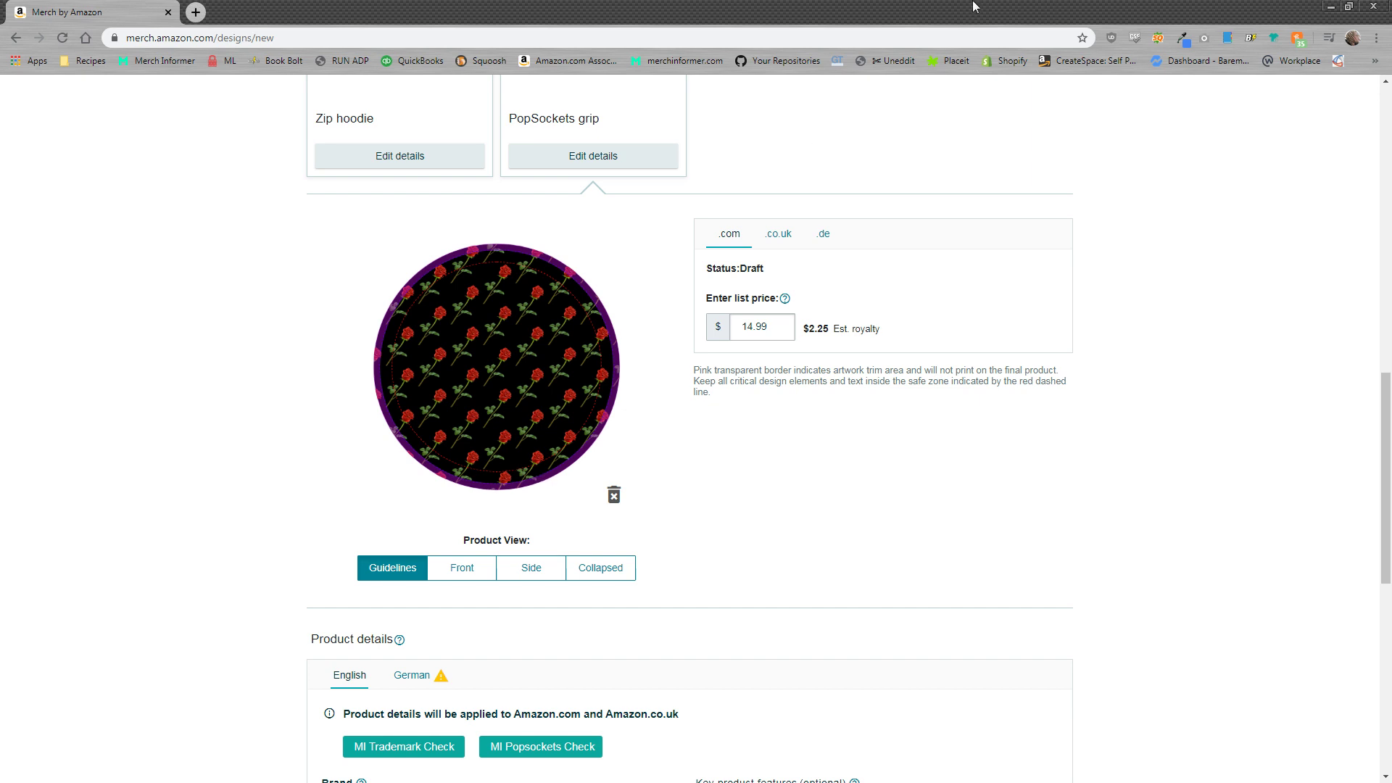
pyautogui.hotkey('alt', 'Tab')
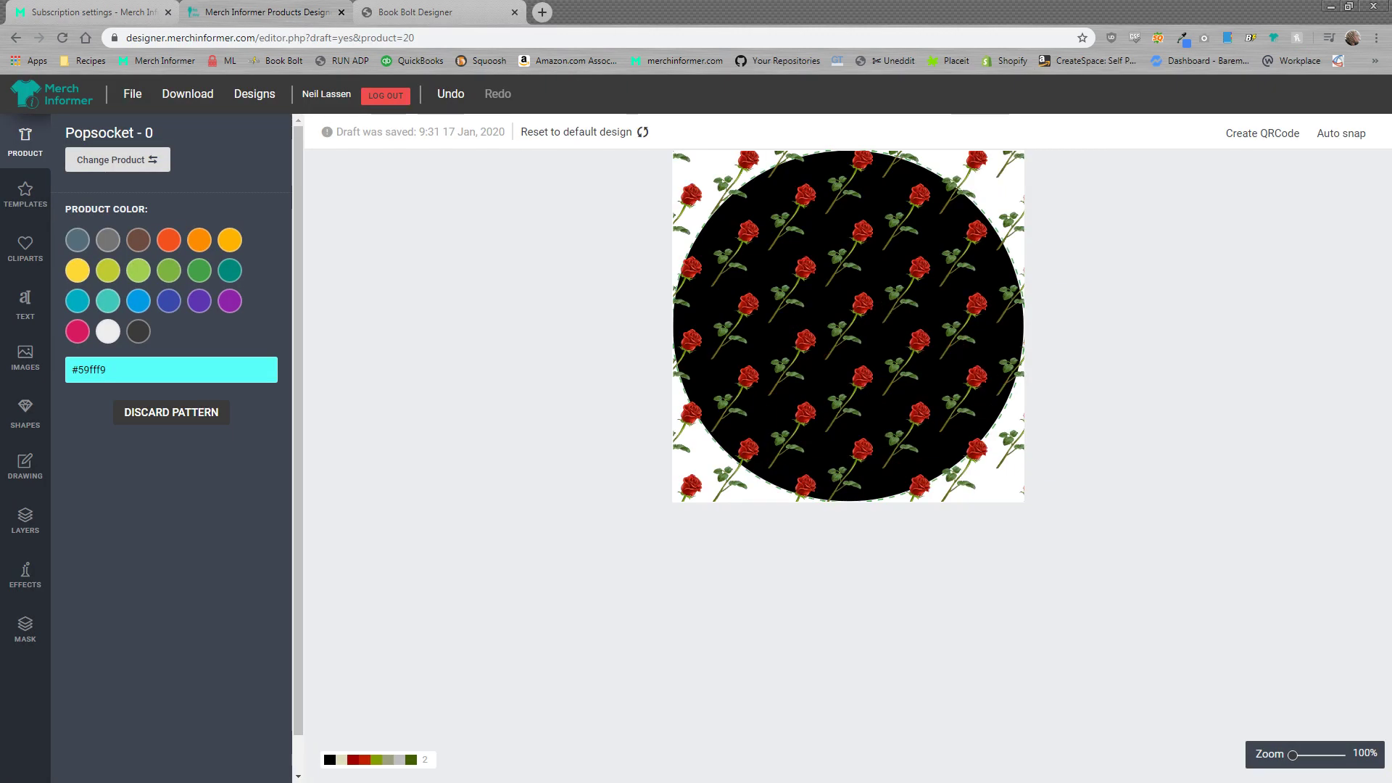
# Discard and confirm removing the rose pattern, then delete the rose png layer in Layers
pyautogui.click(171, 412)
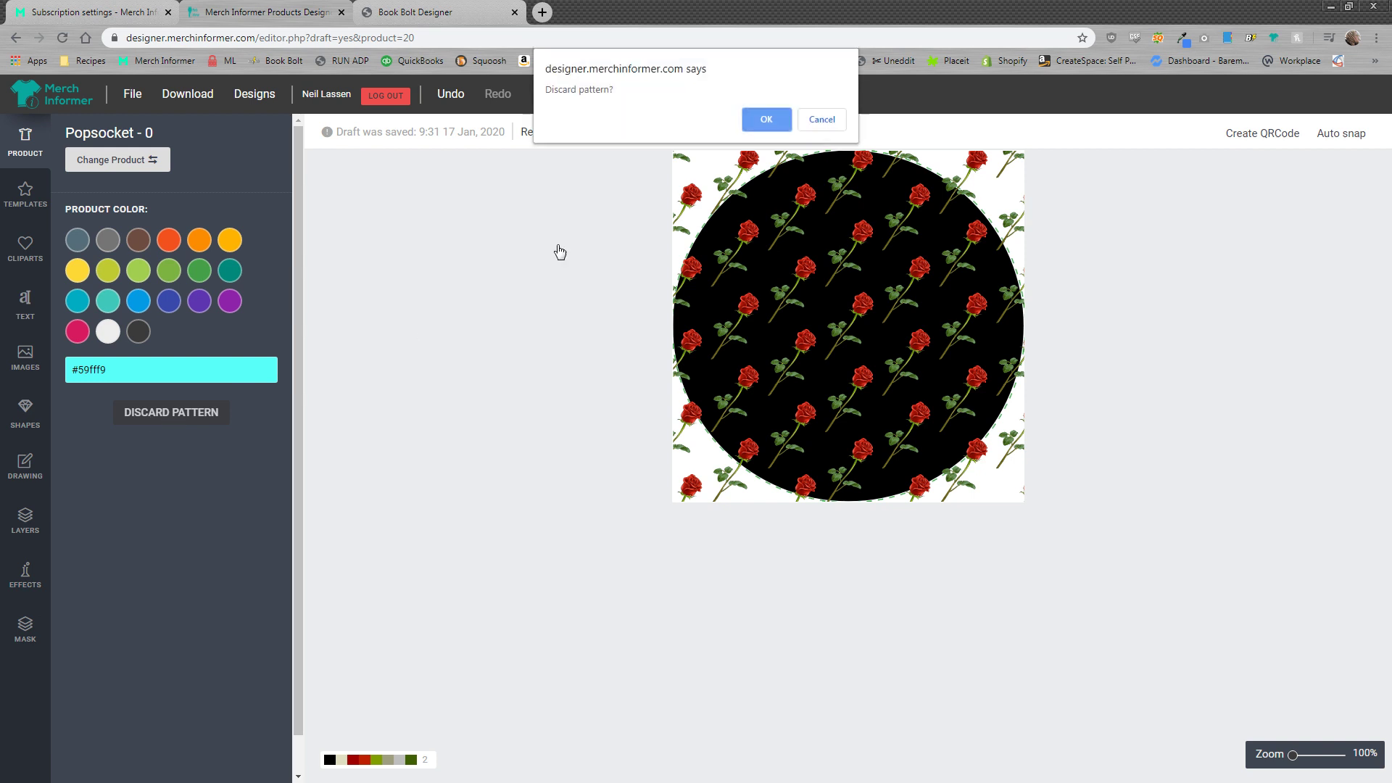
pyautogui.click(768, 124)
pyautogui.click(760, 317)
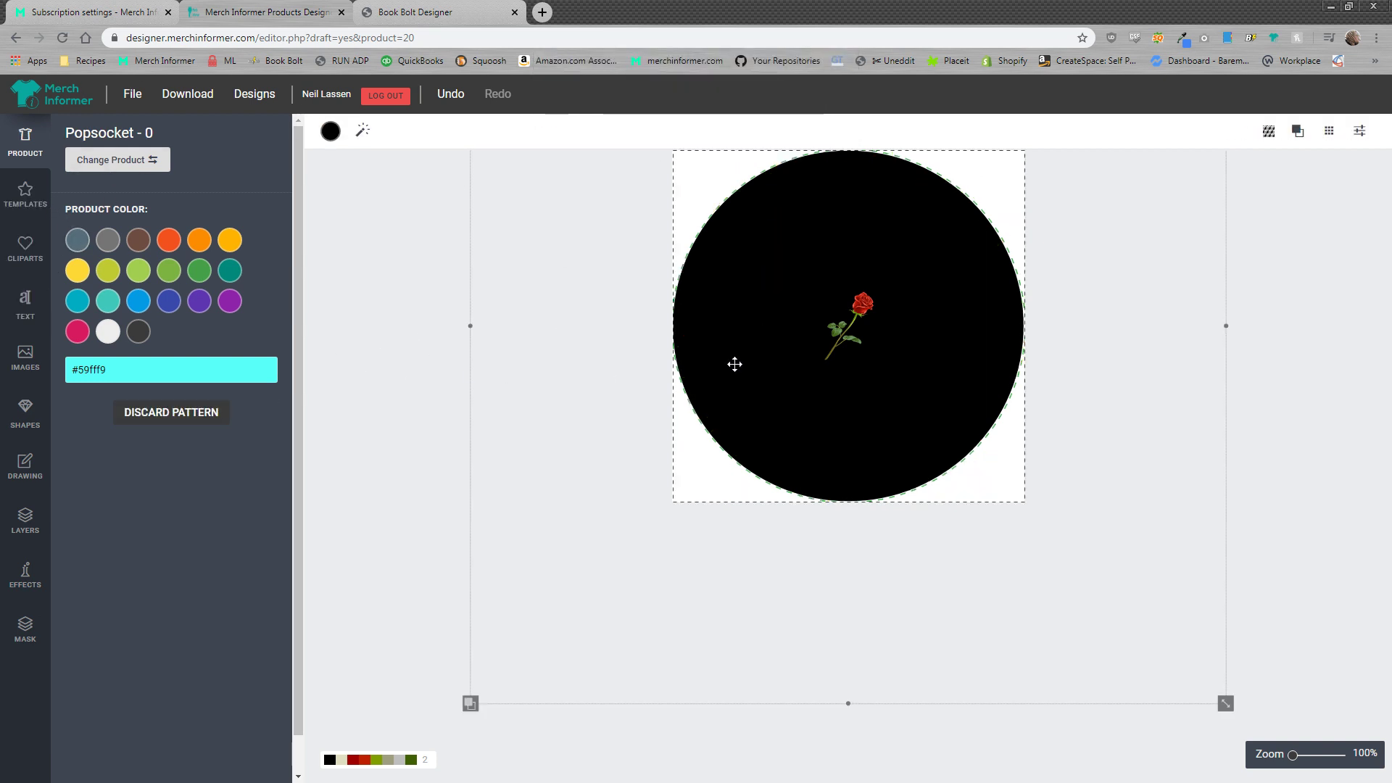
pyautogui.click(24, 413)
pyautogui.click(867, 330)
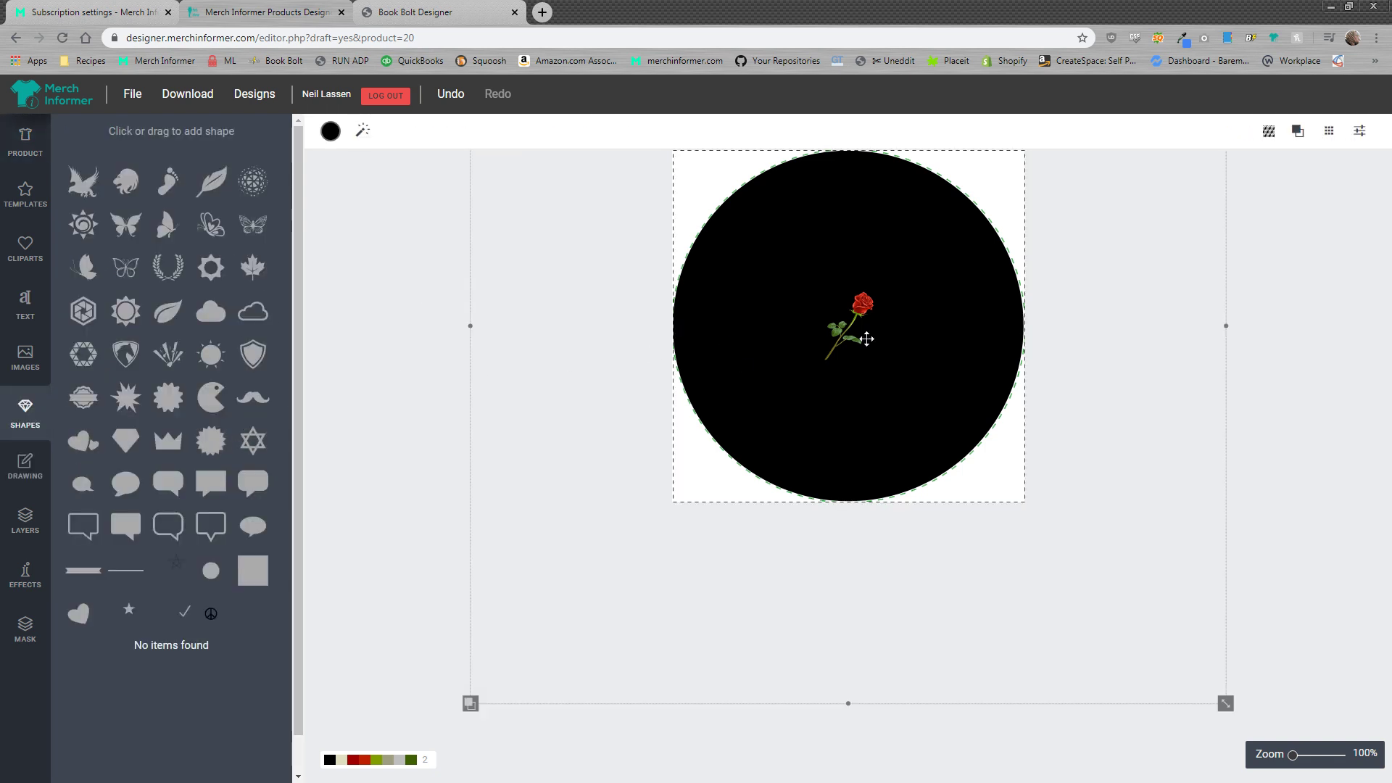
pyautogui.click(25, 523)
pyautogui.click(275, 135)
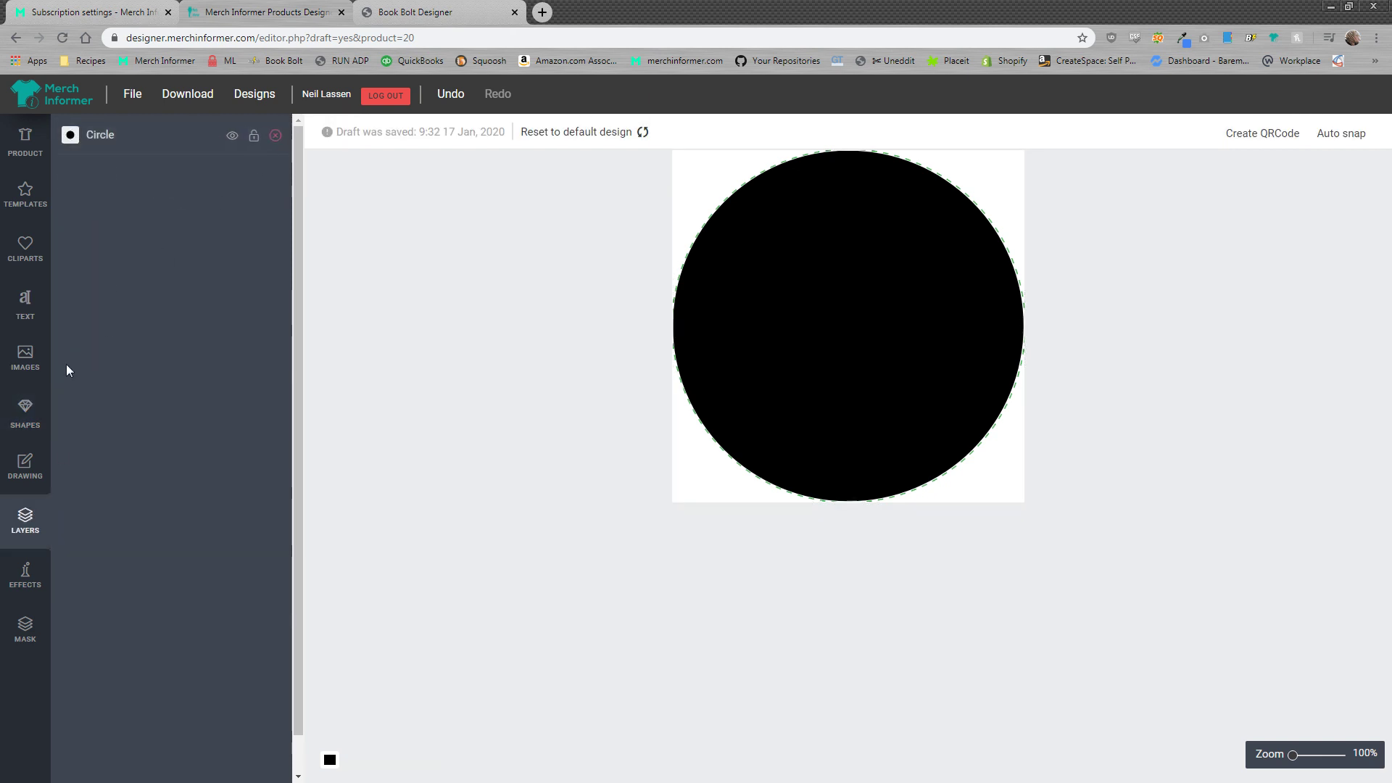
# Add a maple leaf shape, fill it white (#ffffff), and apply a repeat pattern
pyautogui.click(24, 413)
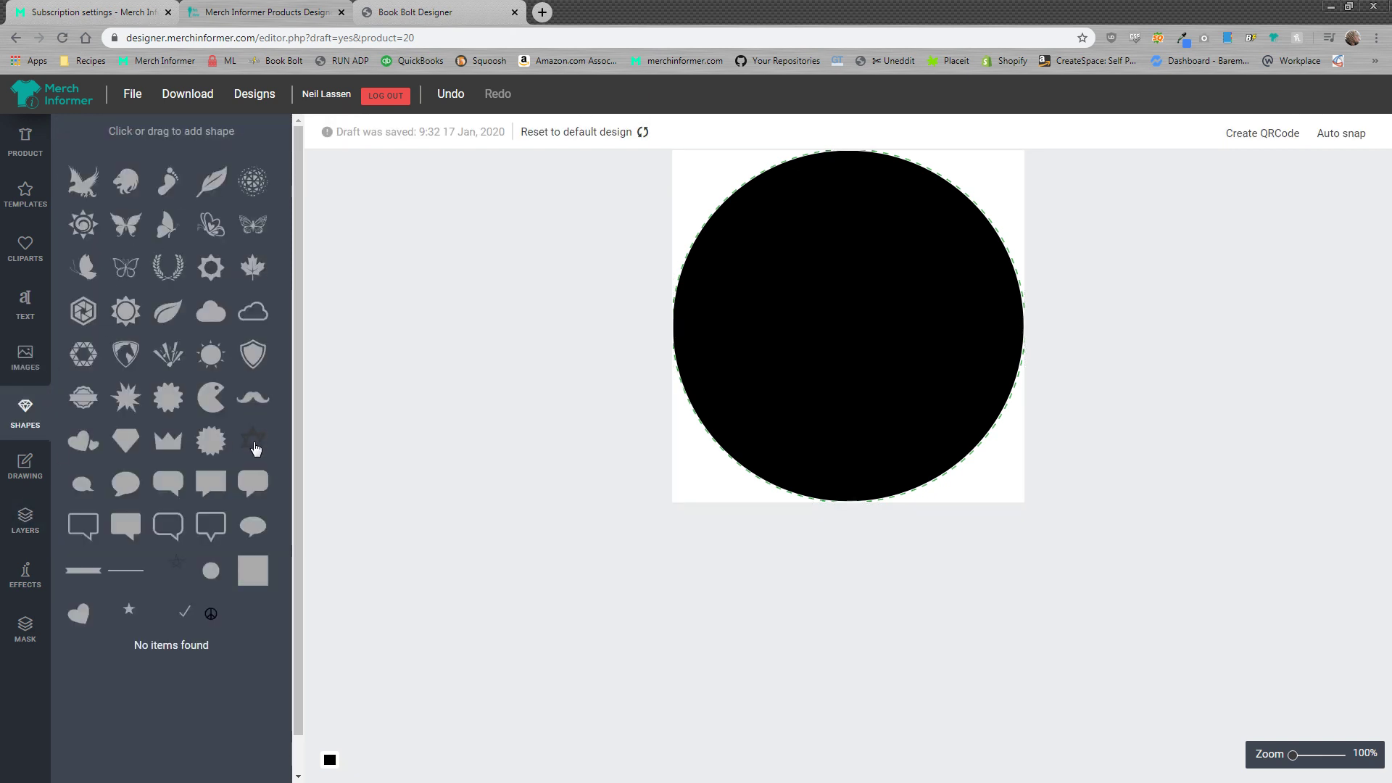
pyautogui.click(859, 337)
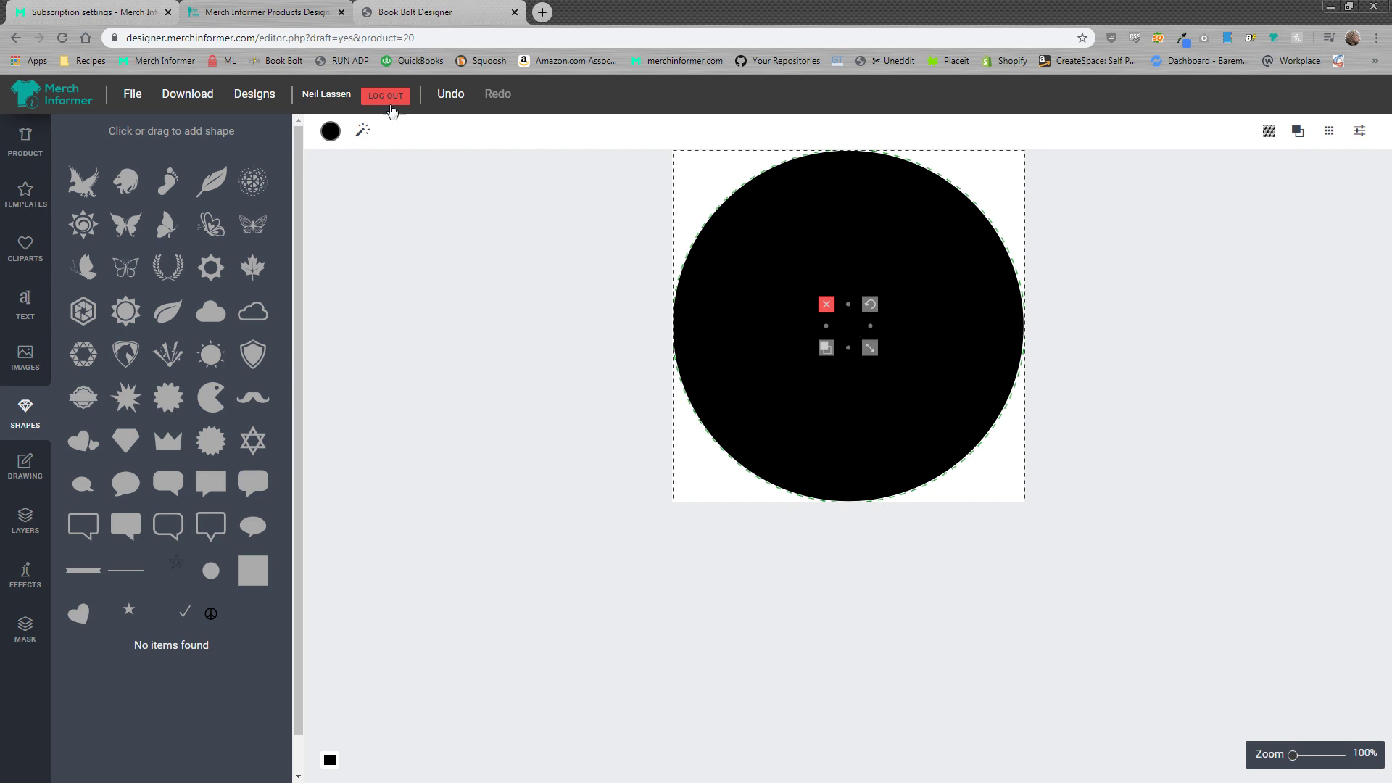
pyautogui.click(332, 132)
pyautogui.click(479, 249)
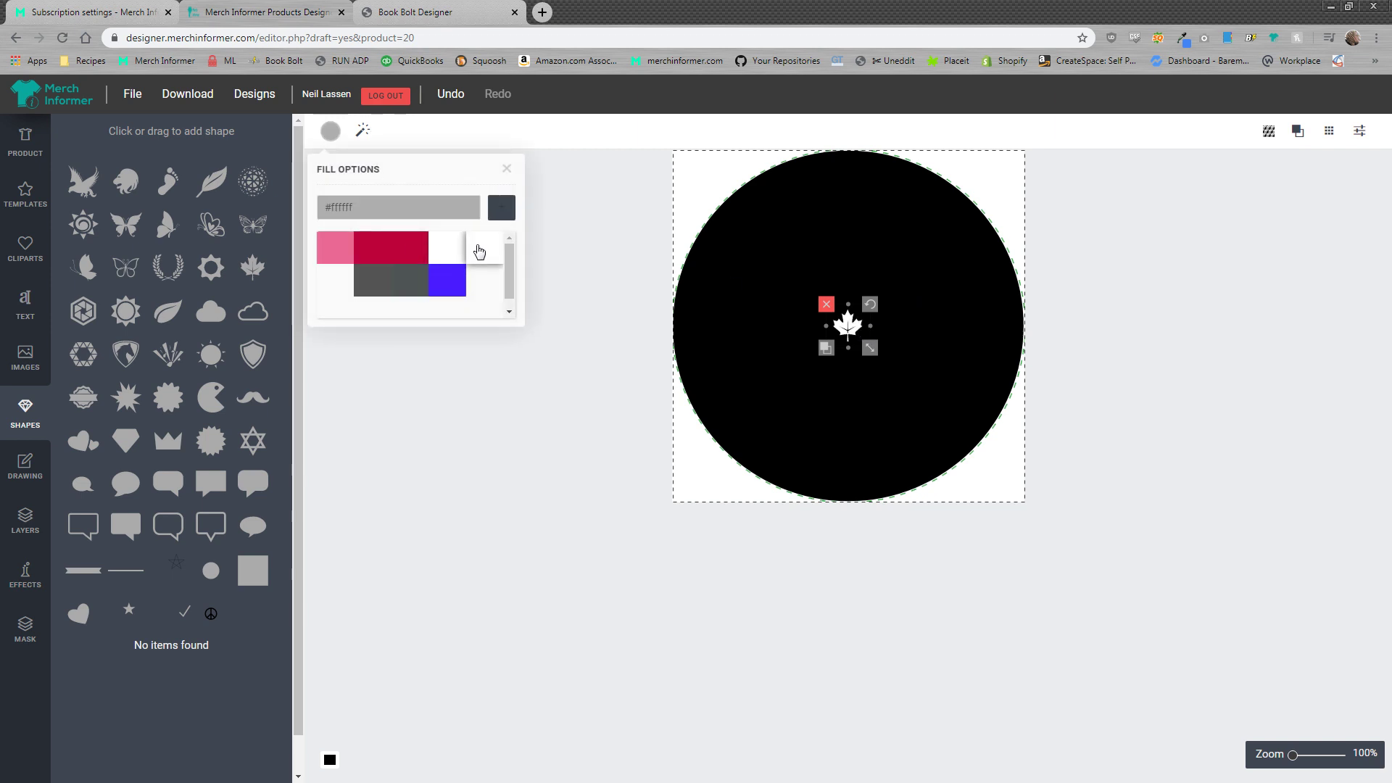
pyautogui.click(1268, 131)
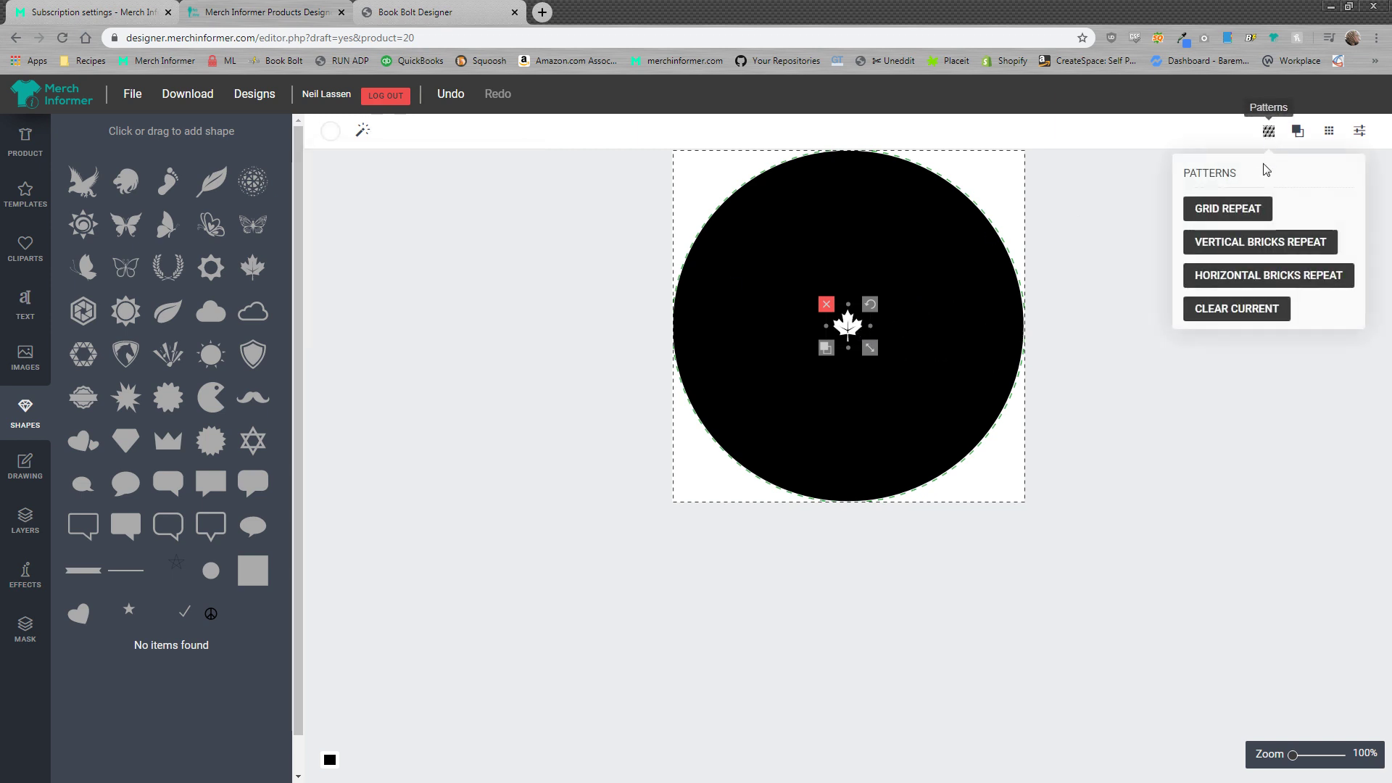
pyautogui.click(1259, 241)
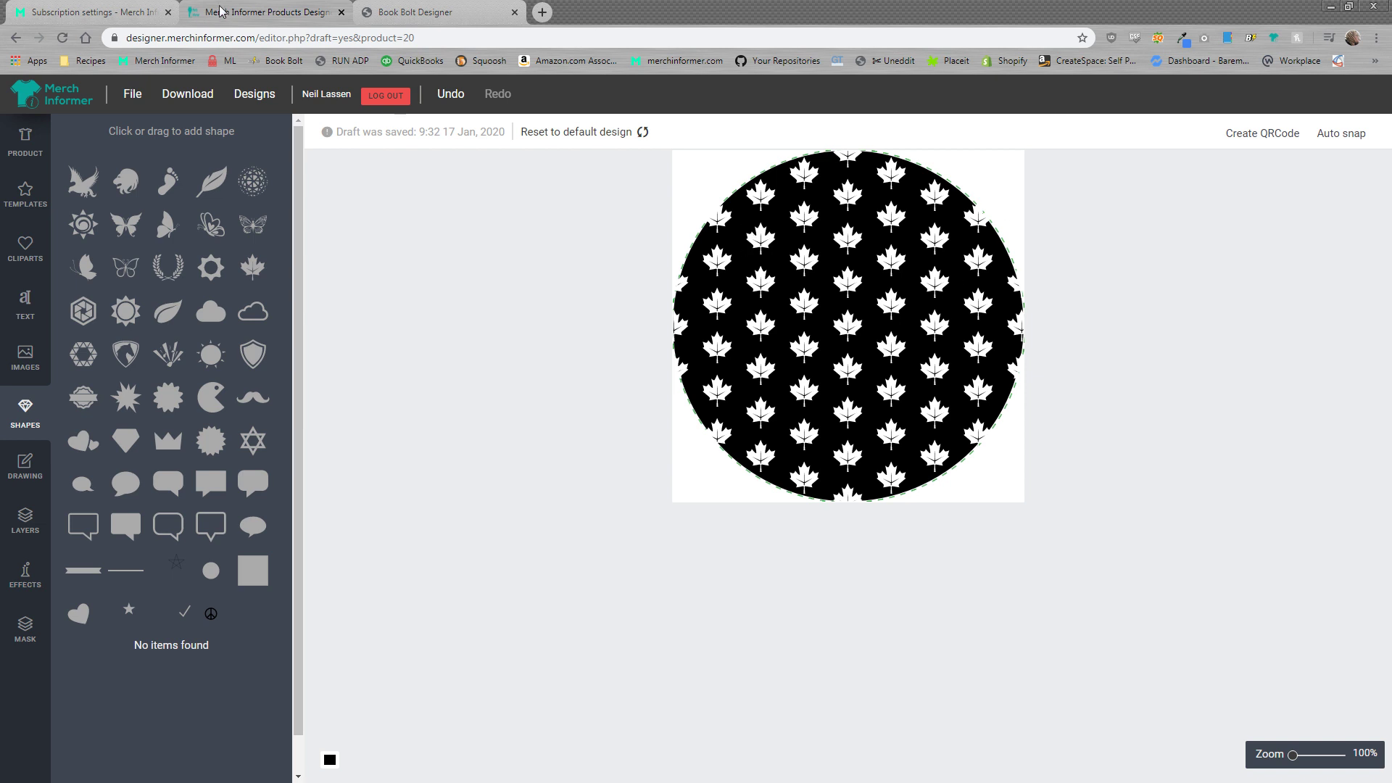
# Shrink the rose, move it on the right page, and tile it across the 6x9 cover
pyautogui.click(462, 13)
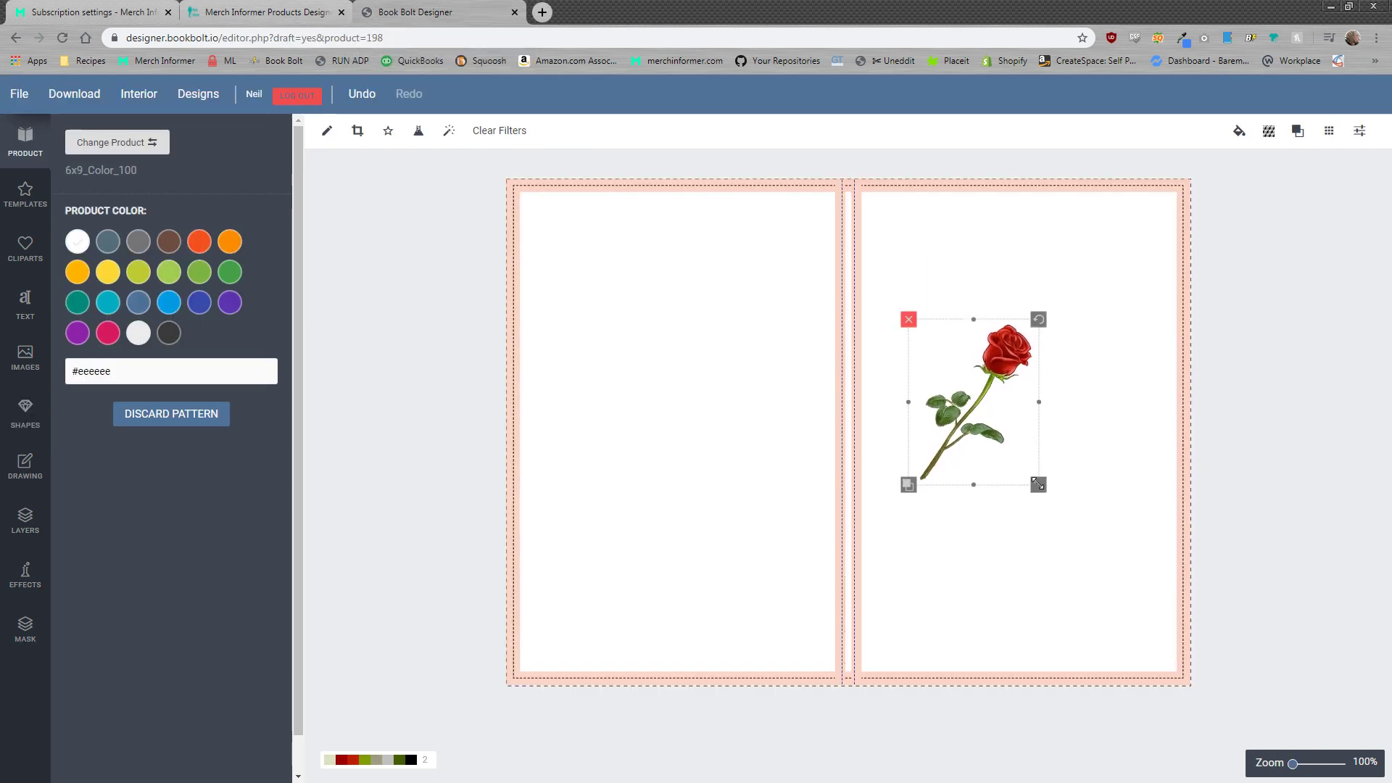
pyautogui.moveTo(1038, 488); pyautogui.dragTo(1002, 441)
pyautogui.moveTo(985, 411); pyautogui.dragTo(999, 428)
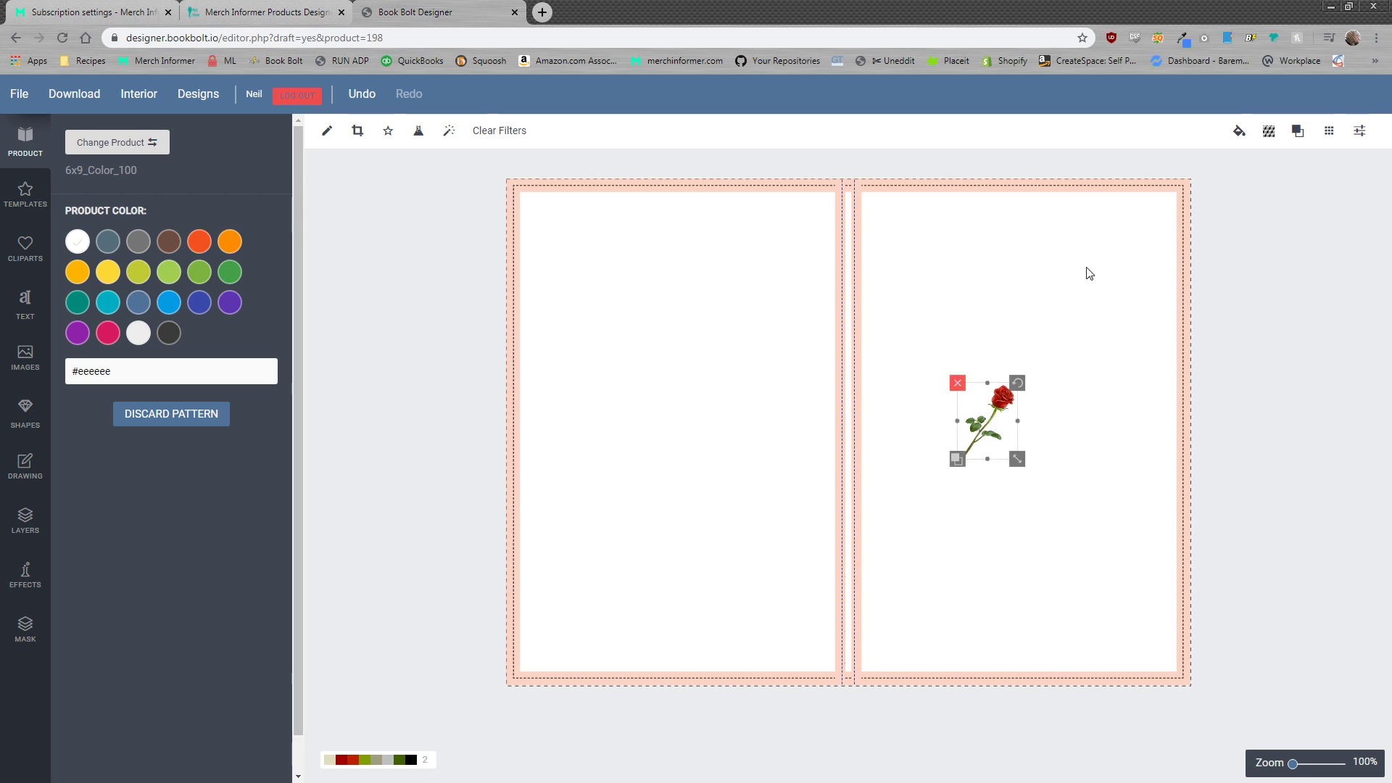
pyautogui.click(1267, 132)
pyautogui.click(1260, 240)
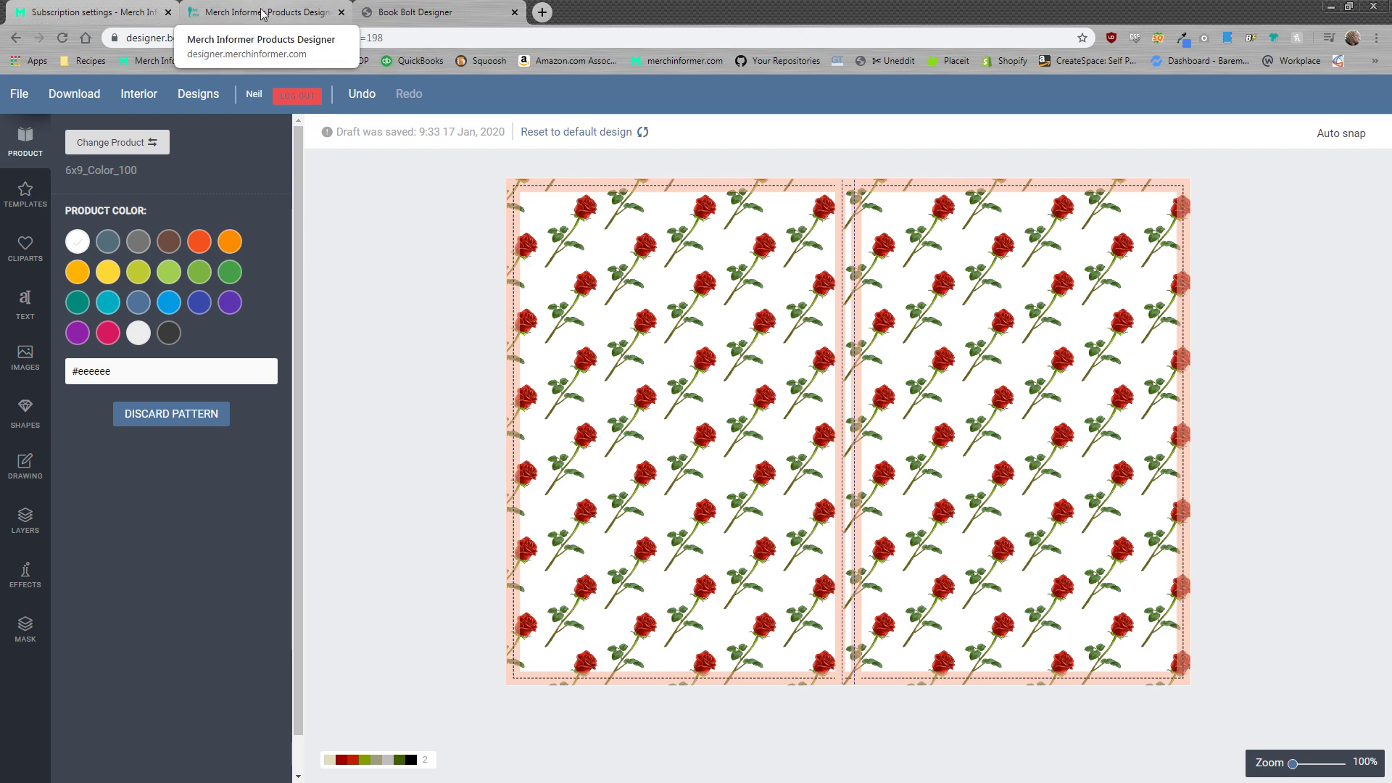
pyautogui.click(262, 12)
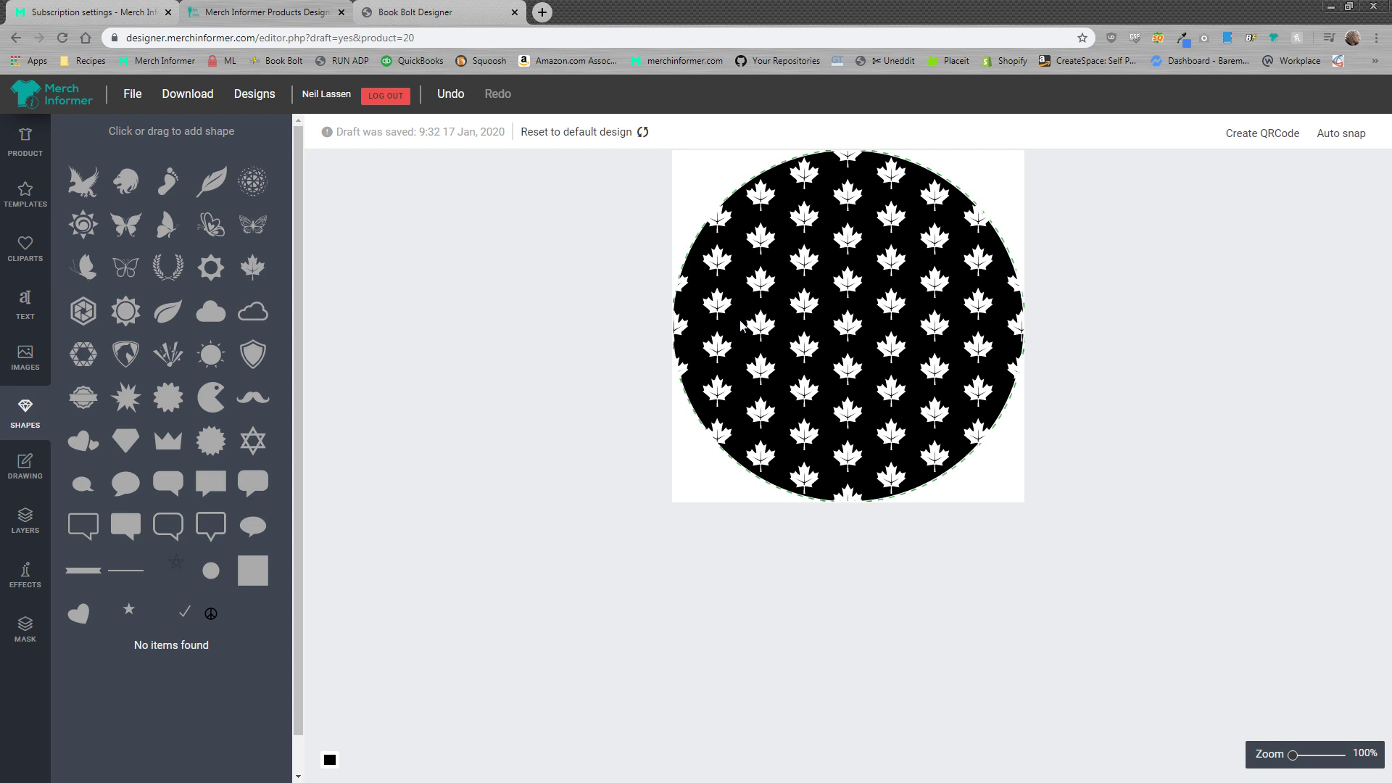
pyautogui.click(414, 11)
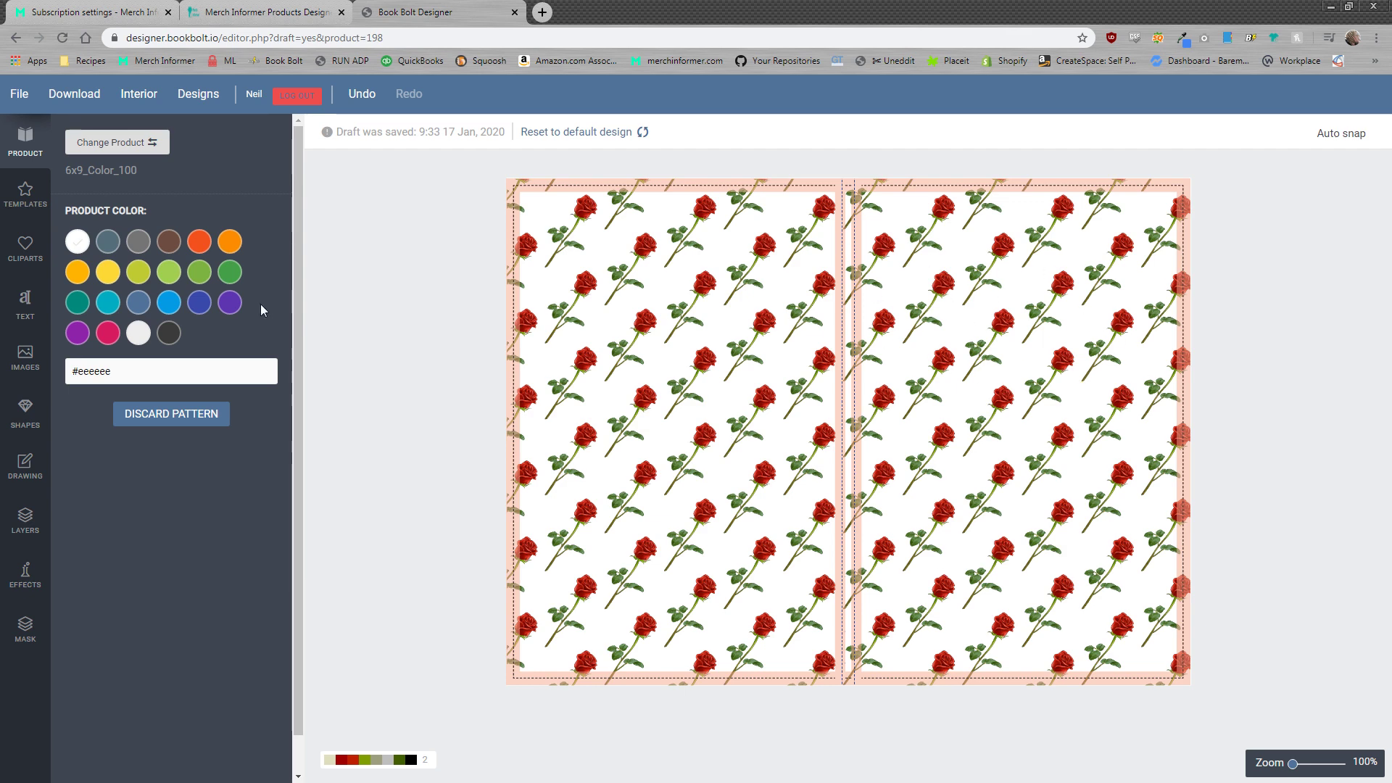
# Place a black square on the upper right page of the rose cover, then return to the popsocket
pyautogui.click(25, 414)
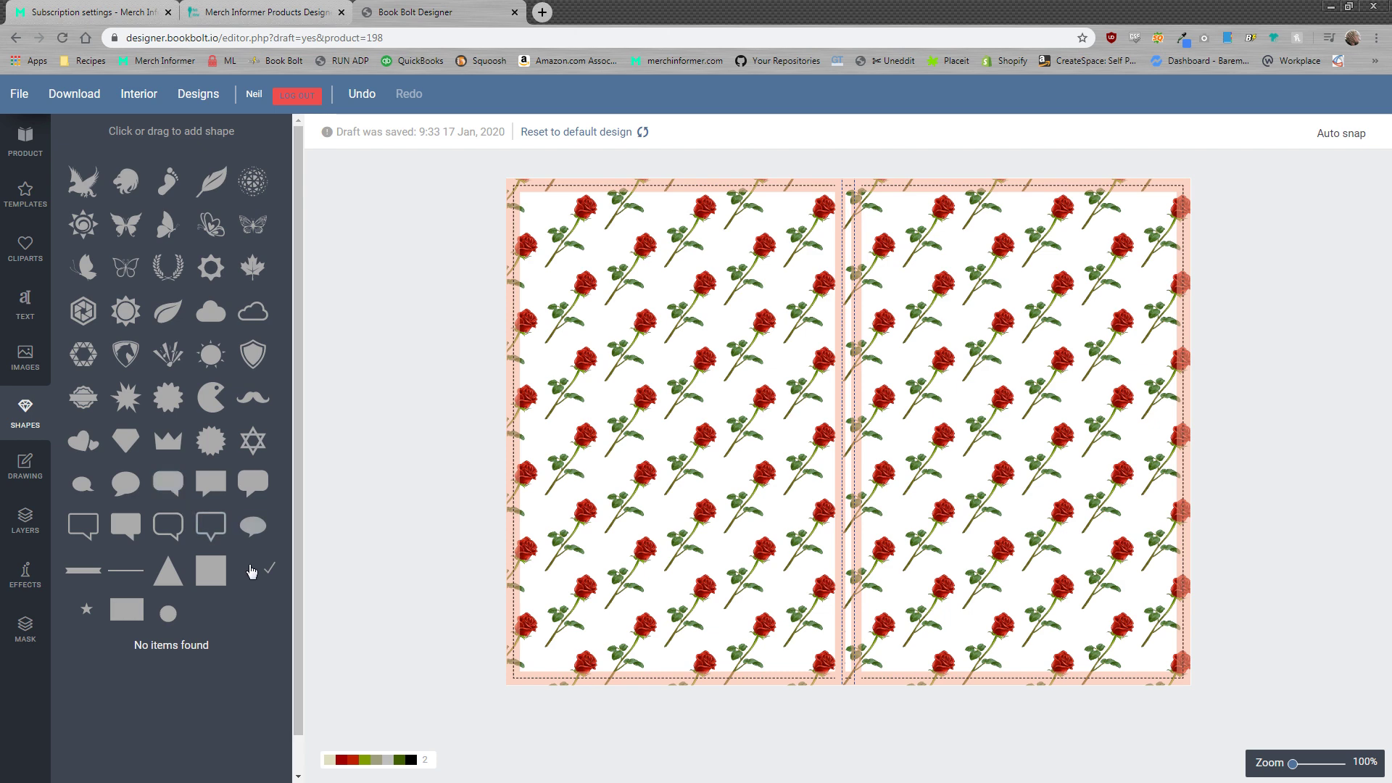
pyautogui.click(132, 616)
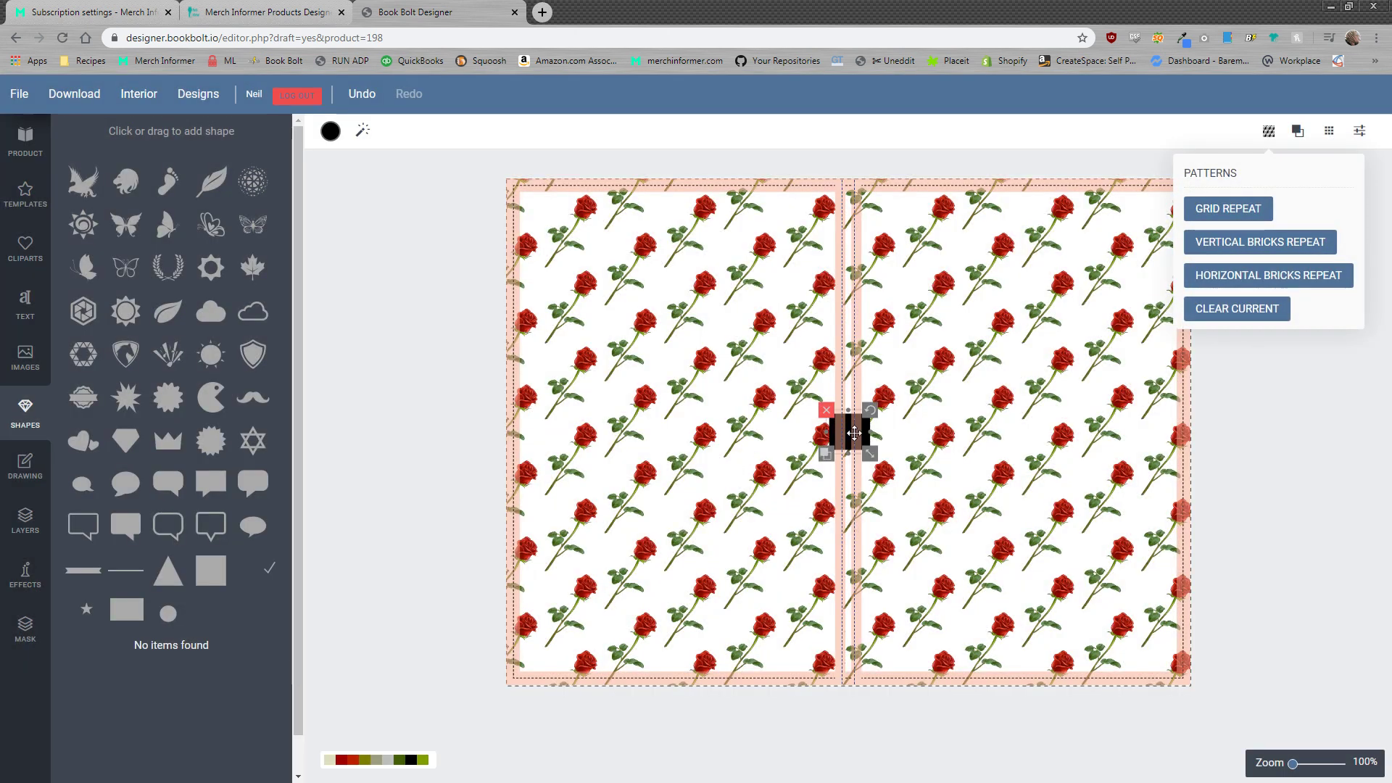
pyautogui.moveTo(843, 425)
pyautogui.mouseDown()
pyautogui.moveTo(982, 316)
pyautogui.moveTo(1028, 352)
pyautogui.mouseUp()
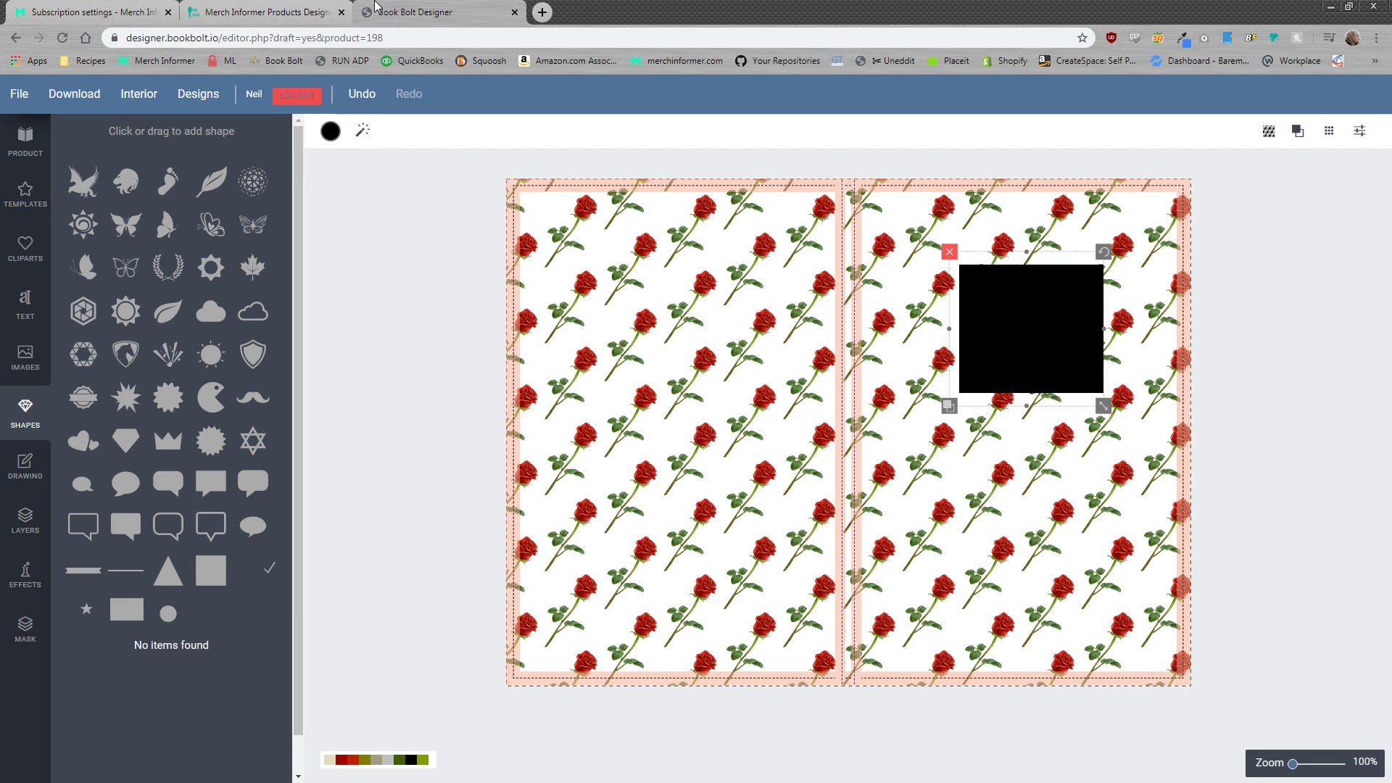
pyautogui.click(195, 11)
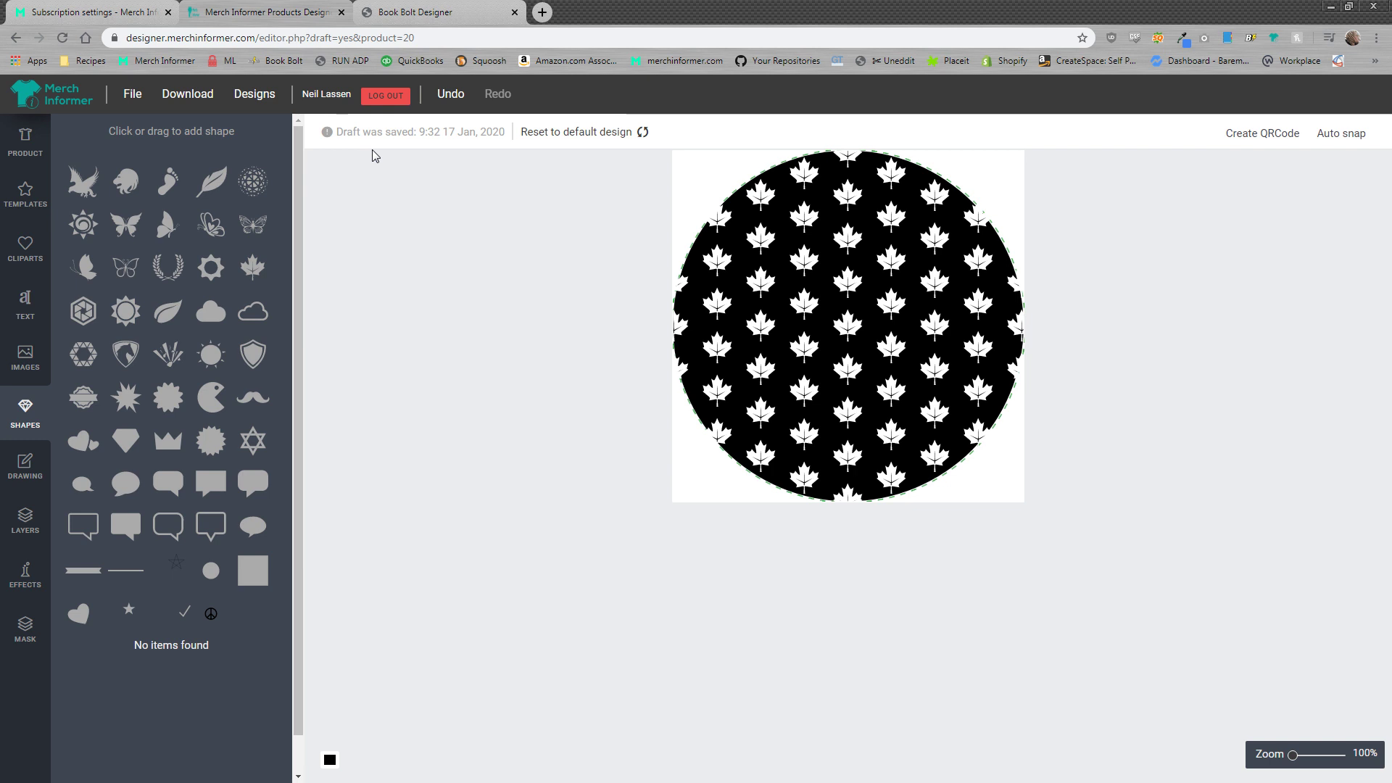
# Browse the subscription plan list twice without changing the plan, then go to Merch Informer Graphics
pyautogui.click(85, 12)
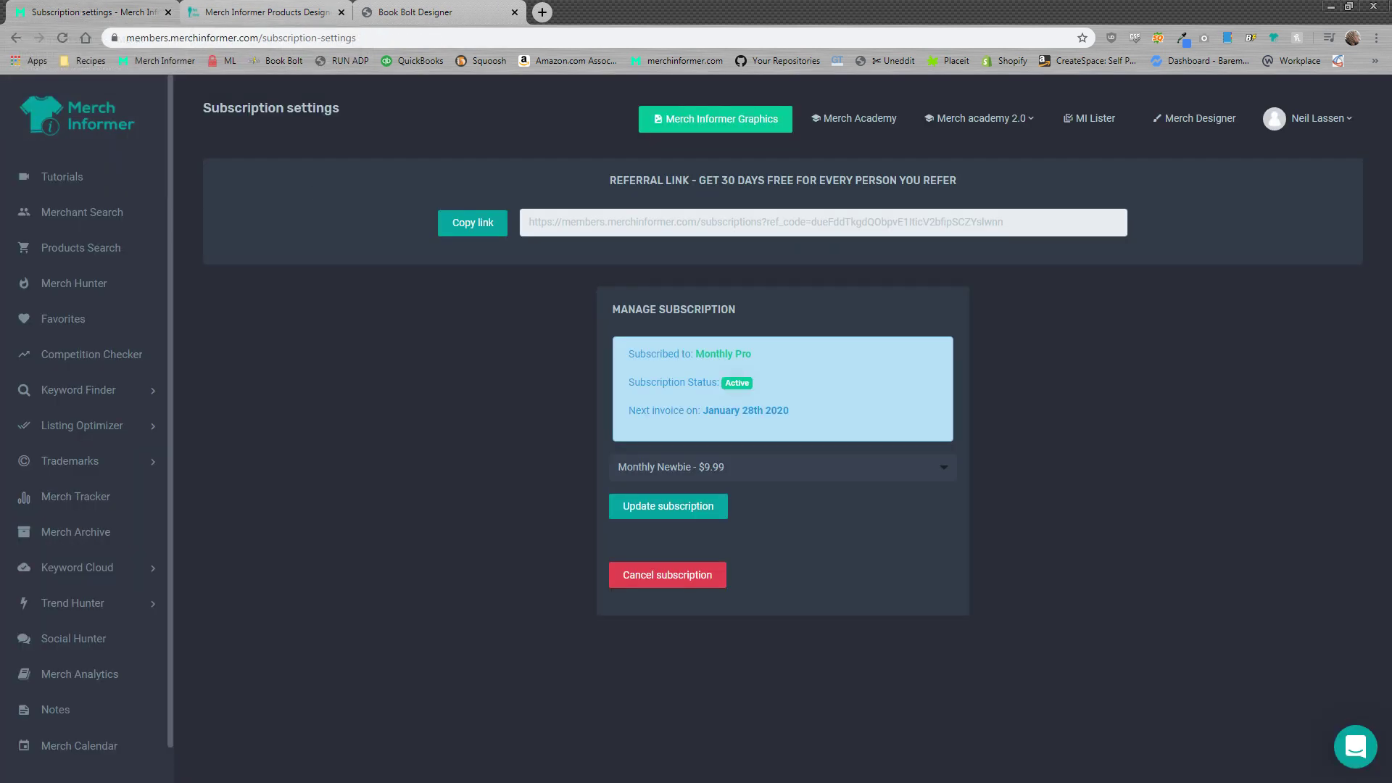
pyautogui.click(825, 470)
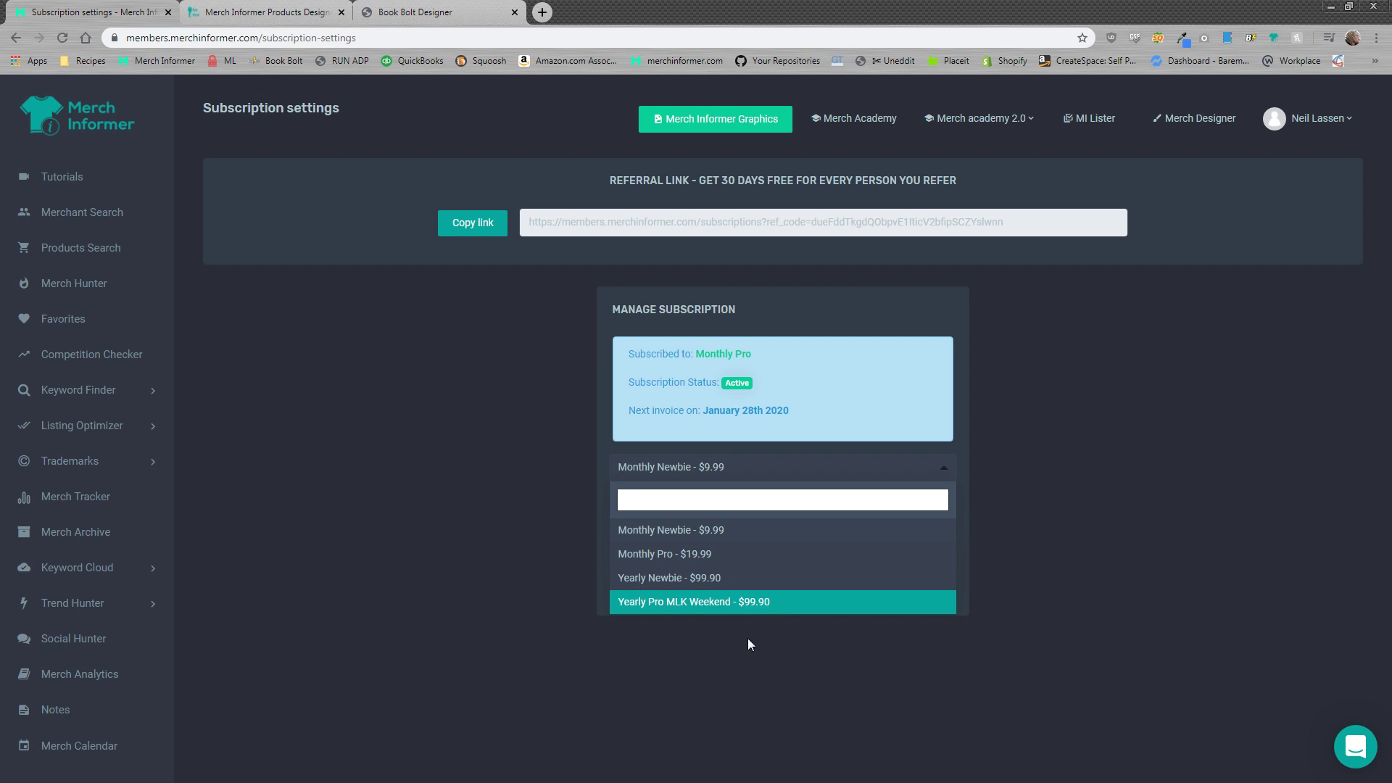
pyautogui.click(965, 659)
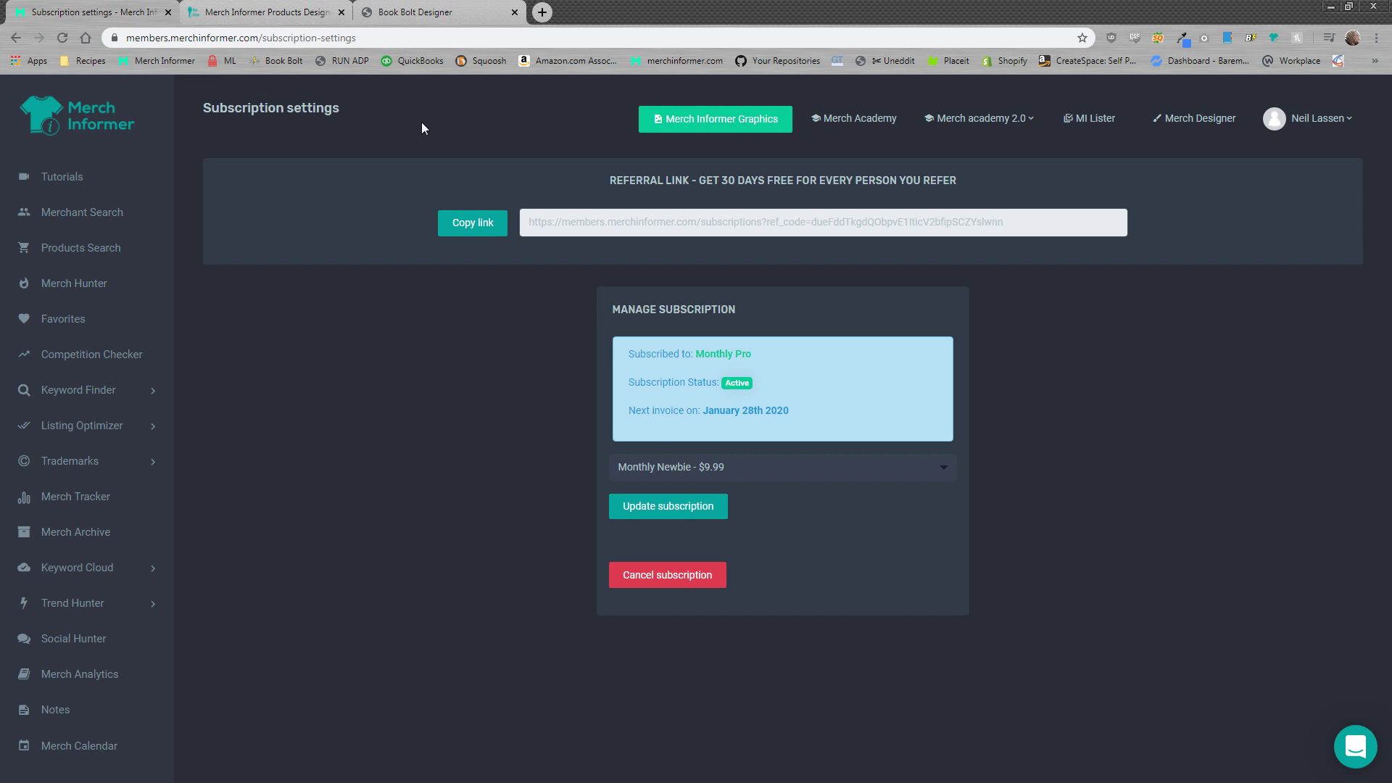
pyautogui.click(805, 467)
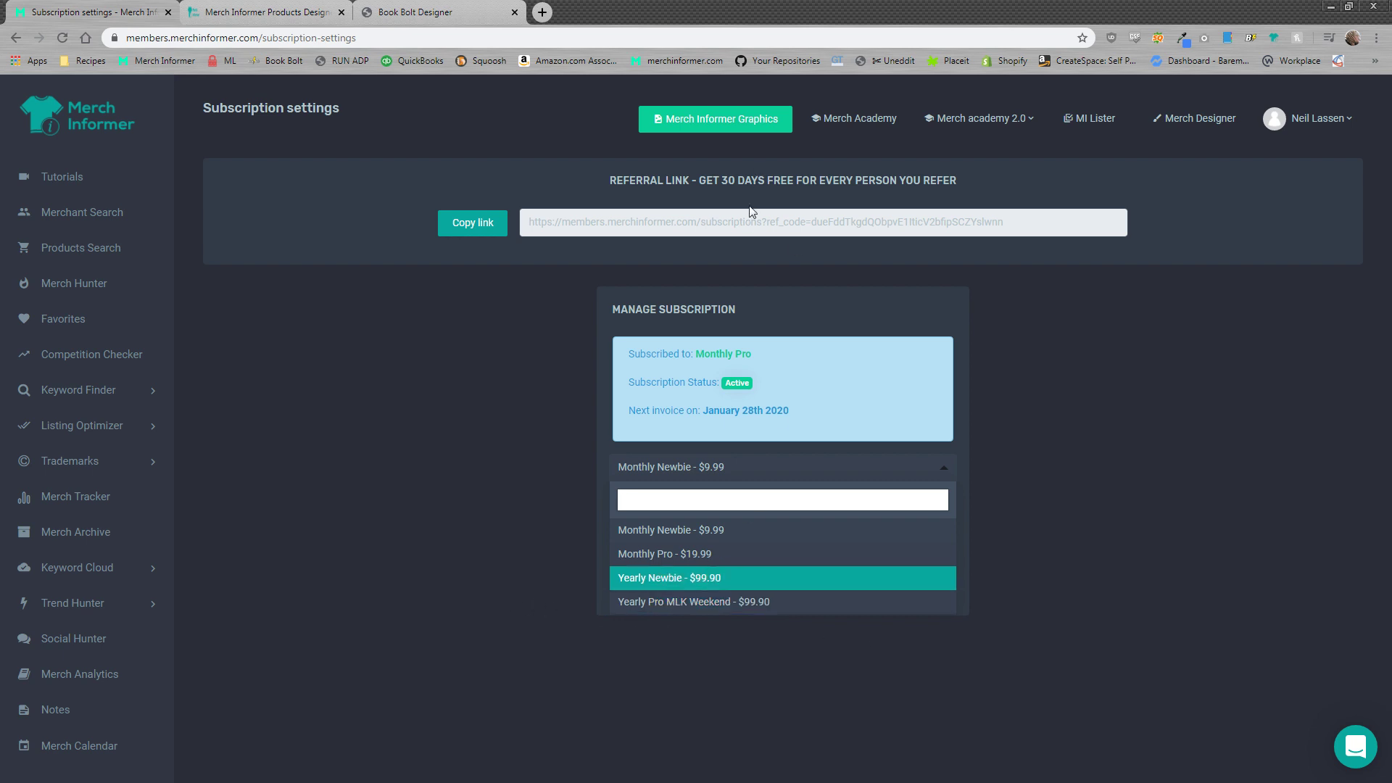
pyautogui.click(759, 118)
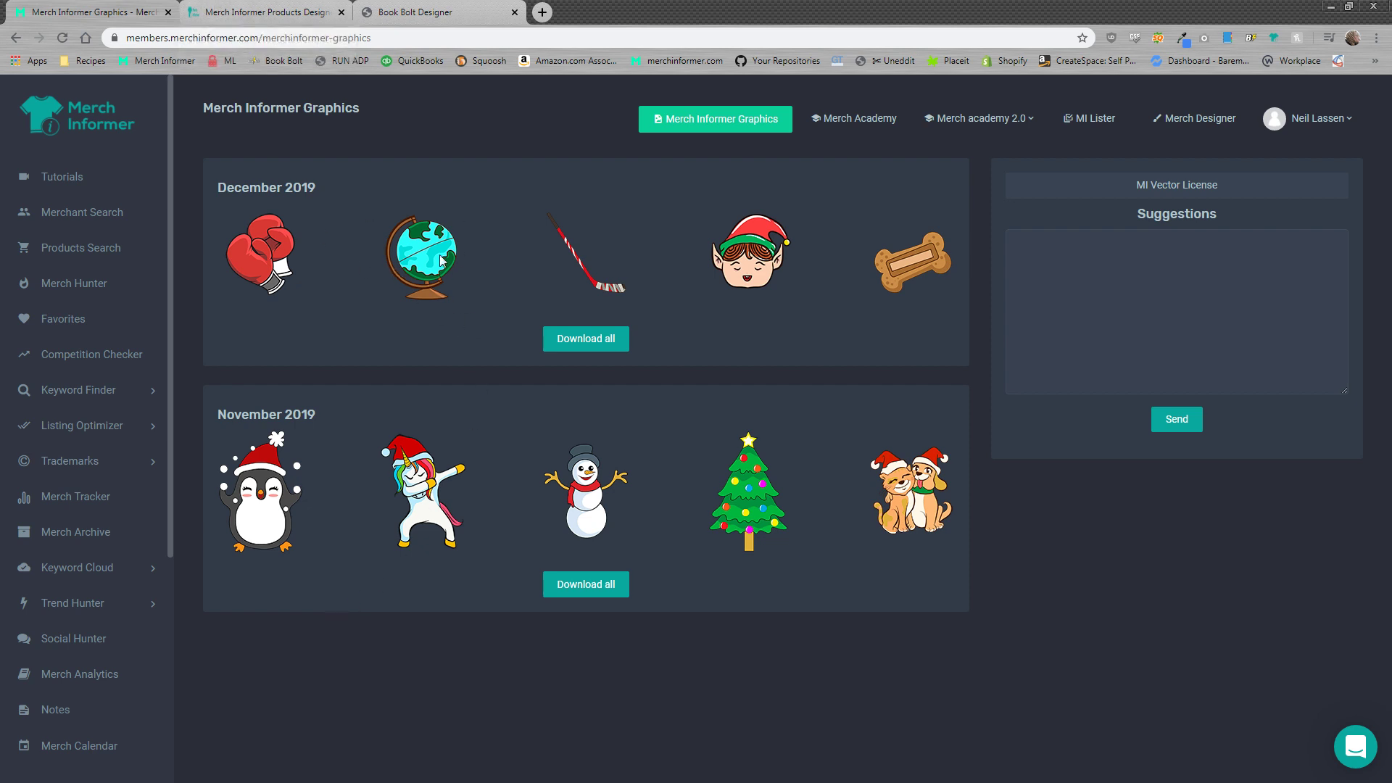
# Leave the December and November 2019 graphics page for the maple-leaf popsocket design
pyautogui.click(257, 11)
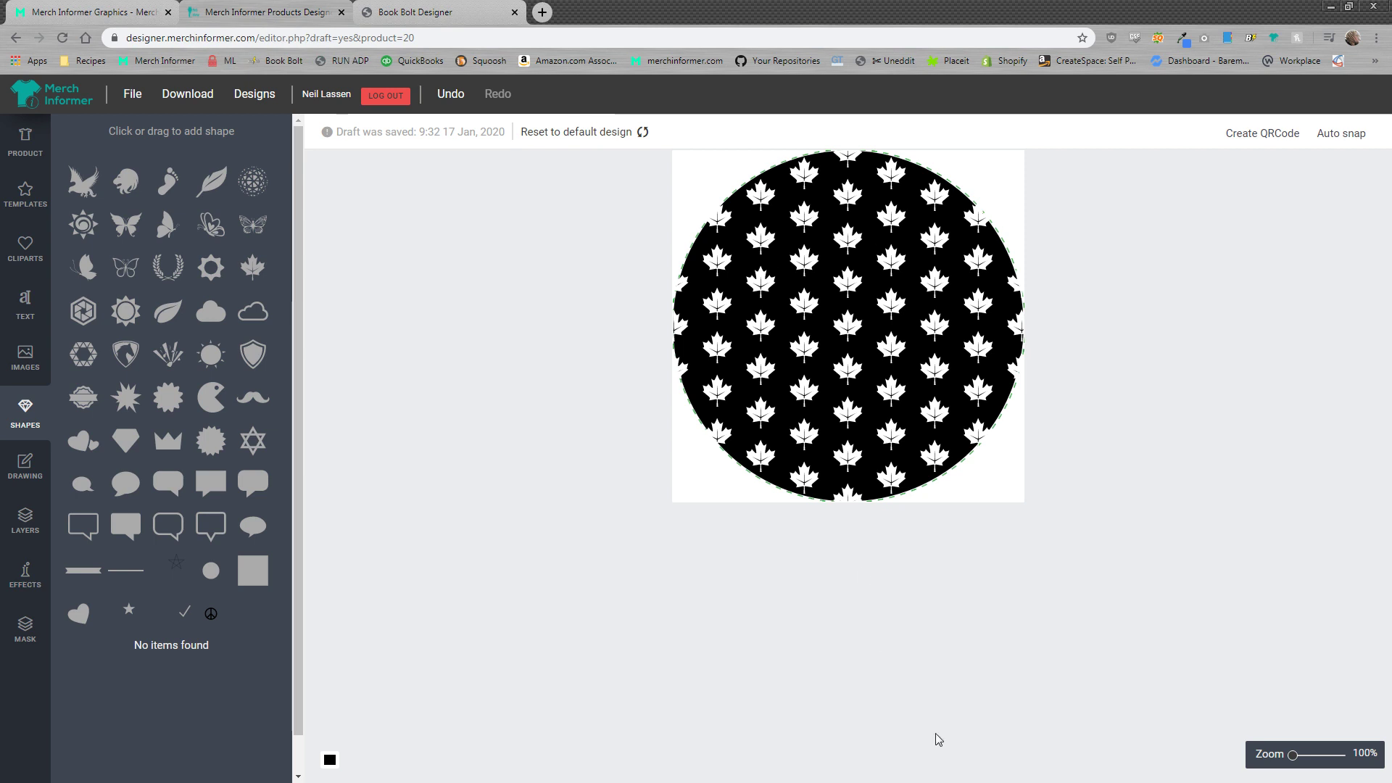